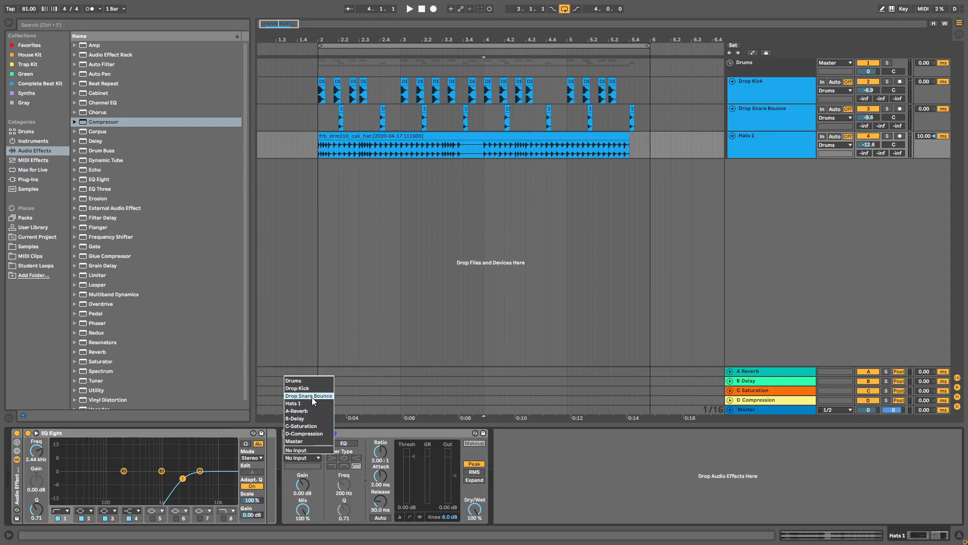
Step: Sidechain the Hats 1 compressor to Drop Kick, then duplicate it with Drop Snare Bounce as source
left_click(308, 390)
left_click(345, 433)
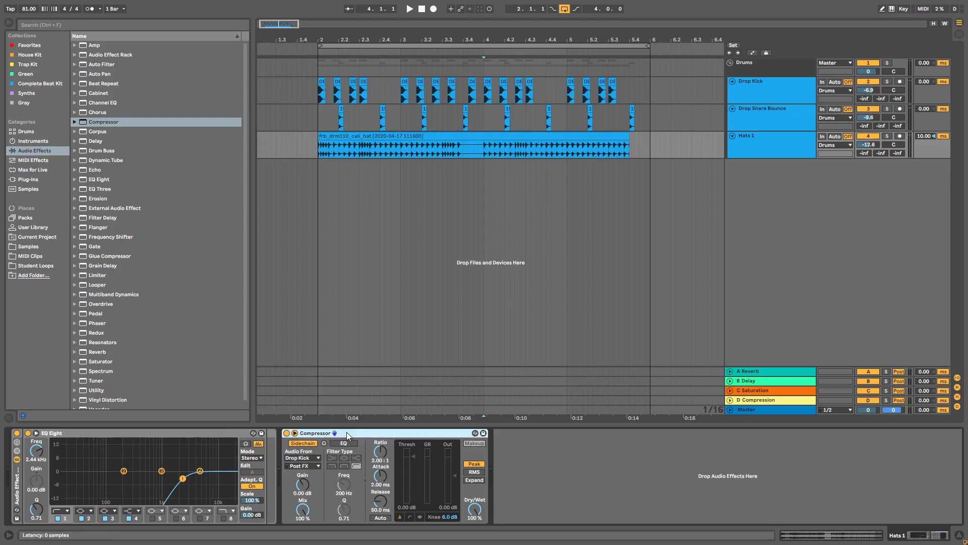
key("ctrl+d")
left_click(516, 457)
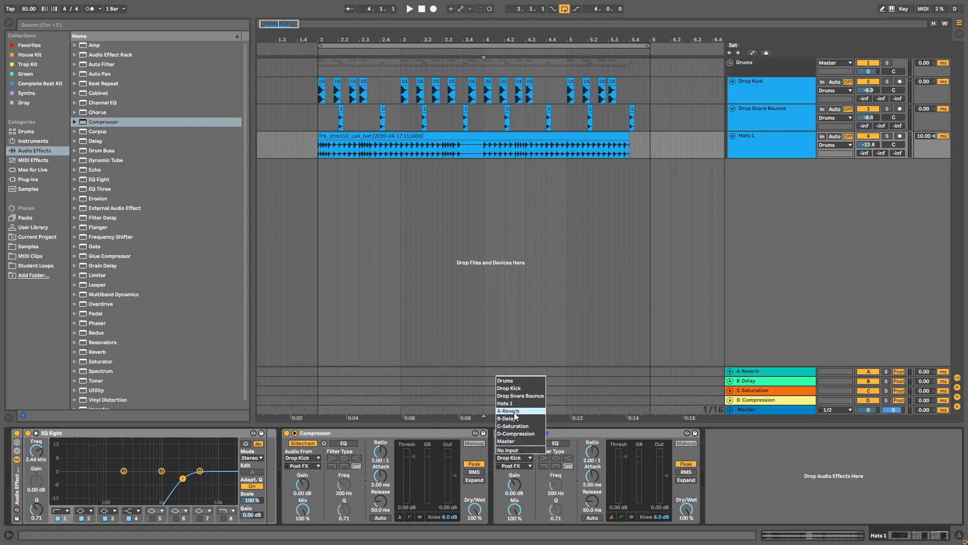
left_click(521, 396)
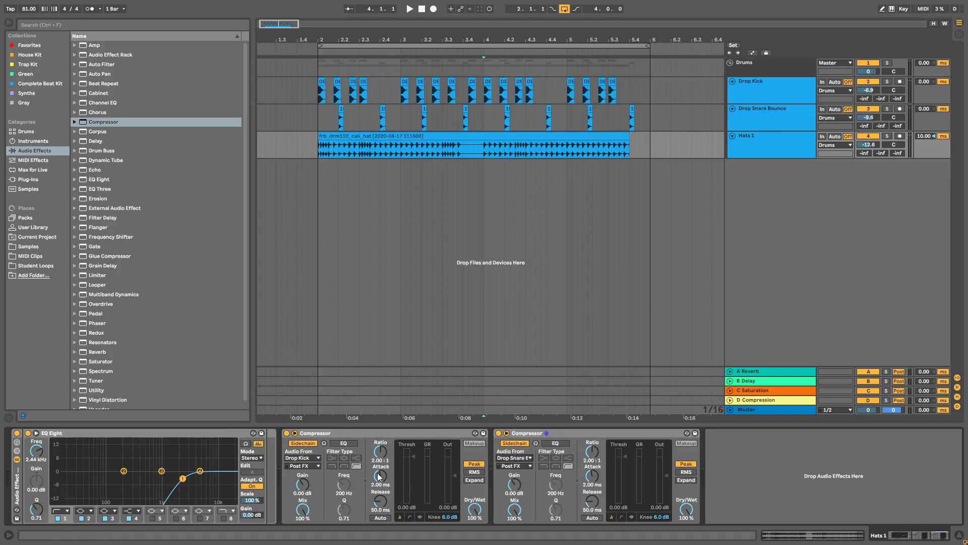
Step: Raise the first compressor's ratio, lower the second's threshold, and play the drop to hear the ducking
left_click_drag(382, 455, 383, 446)
left_click_drag(625, 456, 624, 458)
key("space")
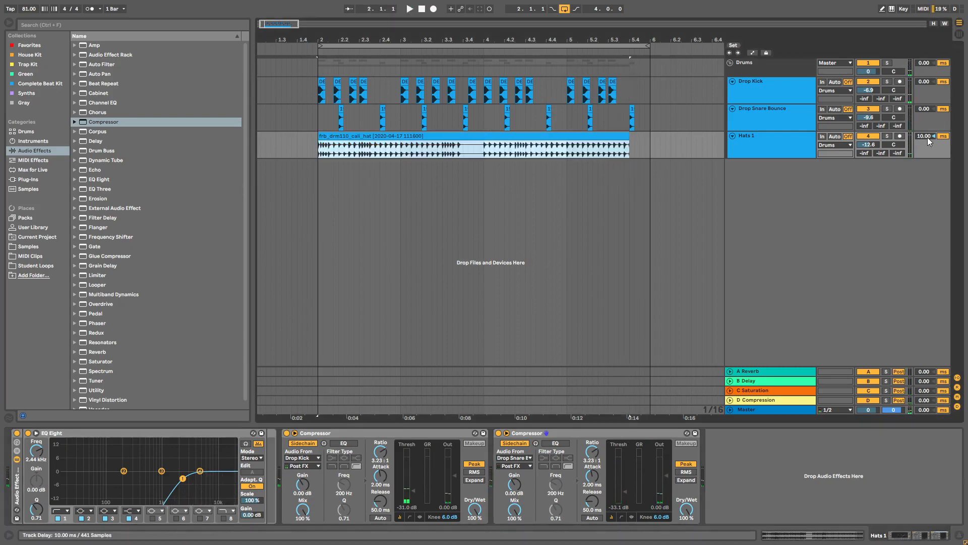
Step: Keep the Hats 1 track delay at 11.00 ms and open the hat clip's sample details
double_click(927, 137)
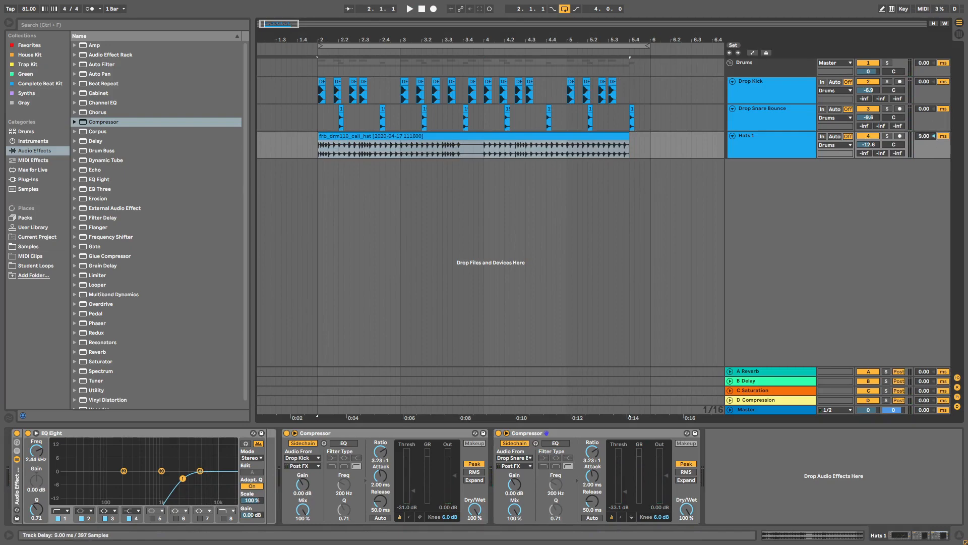
key("ctrl+z")
left_click(473, 135)
left_click_drag(341, 41, 494, 78)
double_click(356, 136)
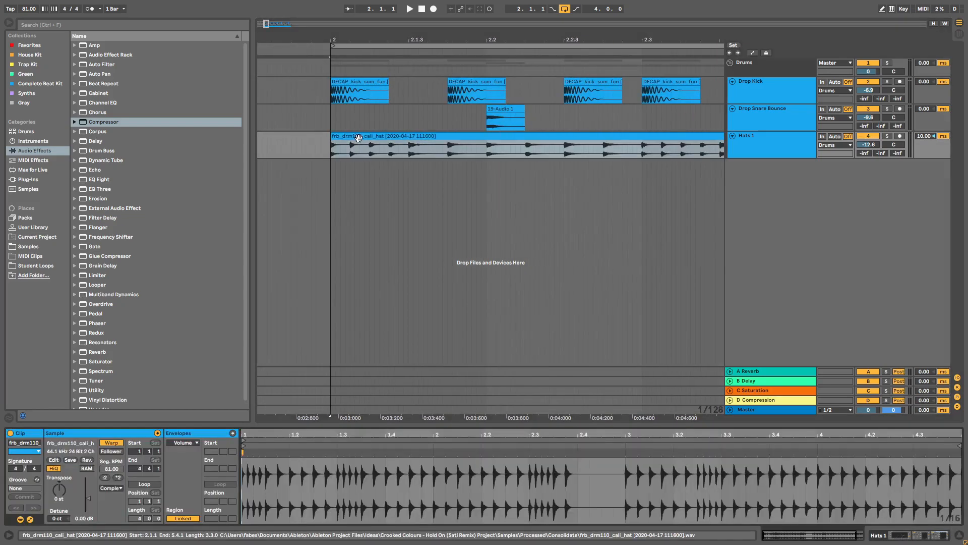
Step: Align the hat clip's start at 2.1.1, zoom back out, and reselect the Hats 1 track
left_click_drag(358, 139, 347, 140)
key("minus")
key("minus")
key("minus")
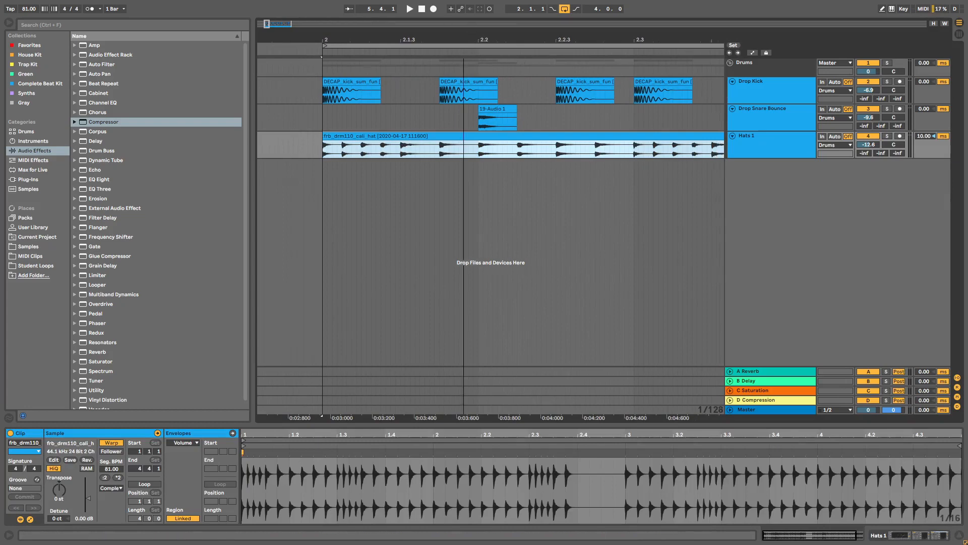
left_click(334, 154)
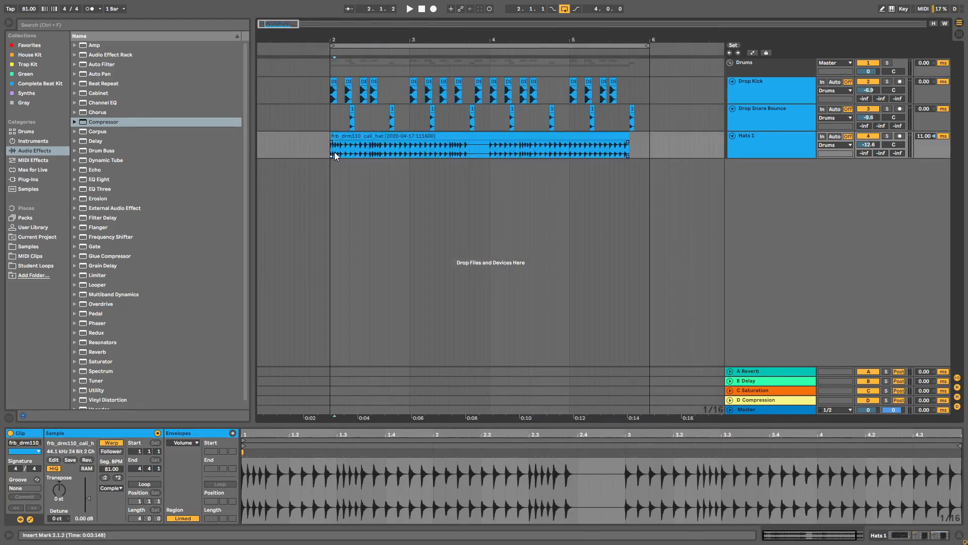
left_click(334, 153)
left_click(751, 138)
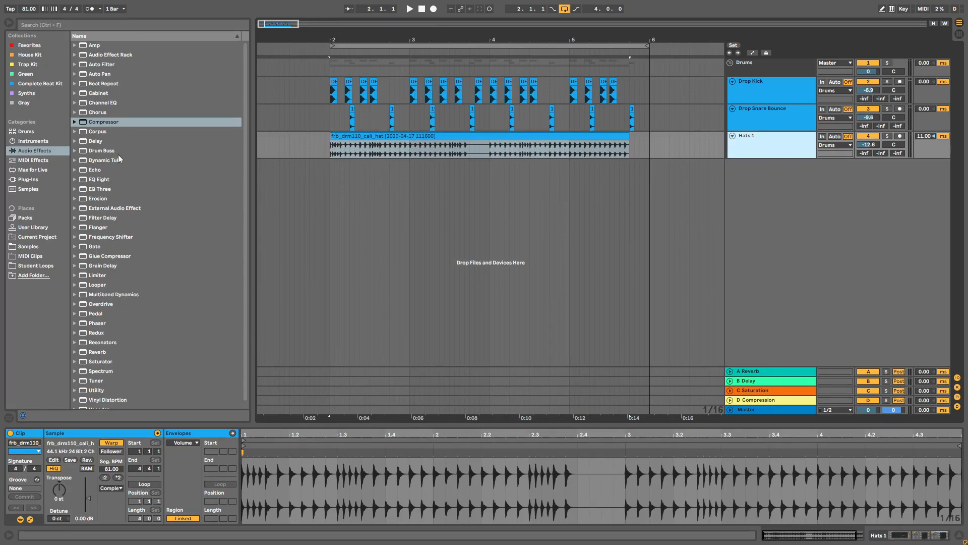
left_click(99, 123)
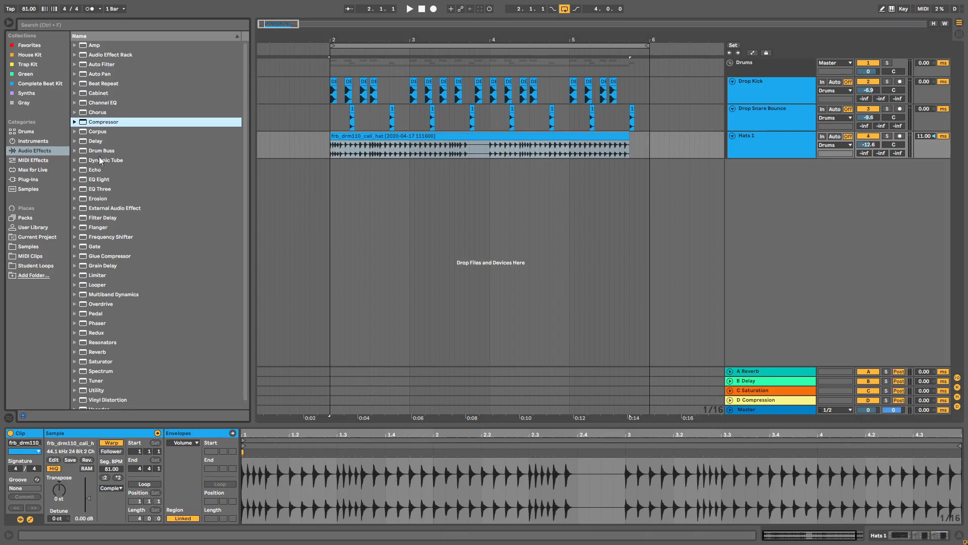
Step: Add a Filter Delay after the compressors on Hats 1 and play the drop
left_click_drag(117, 220, 801, 147)
left_click(928, 534)
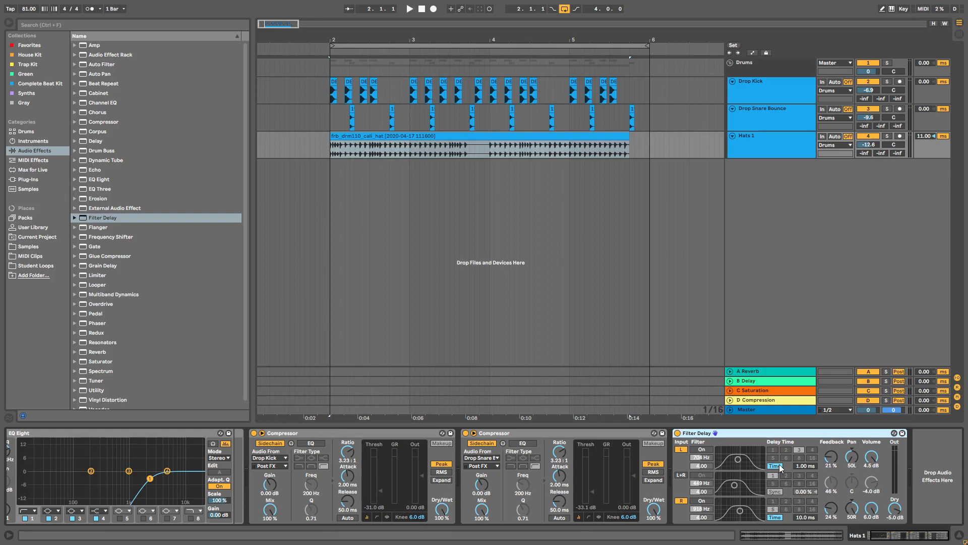
left_click(444, 136)
key("space")
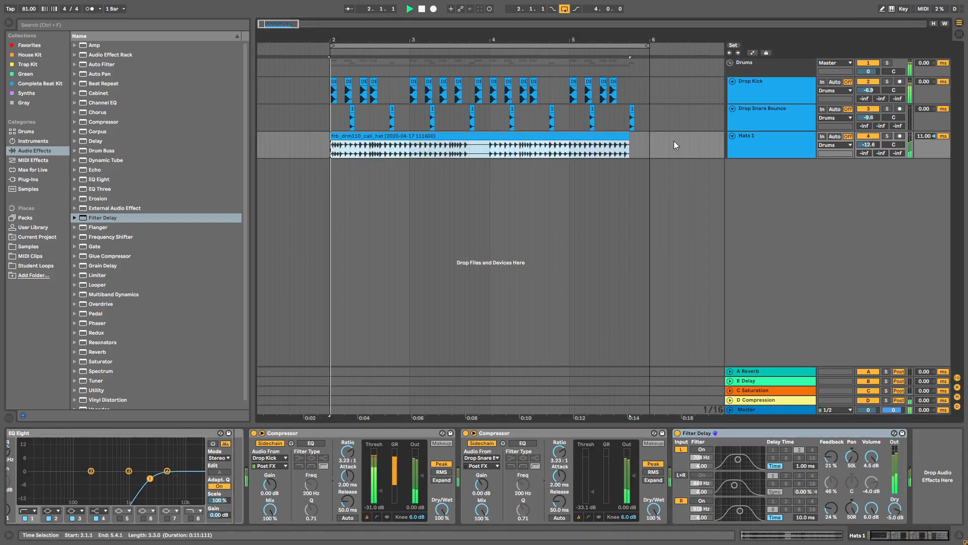
Step: Bypass the Filter Delay to compare, then add a Frequency Shifter to the Hats 1 chain
left_click(678, 433)
key("space")
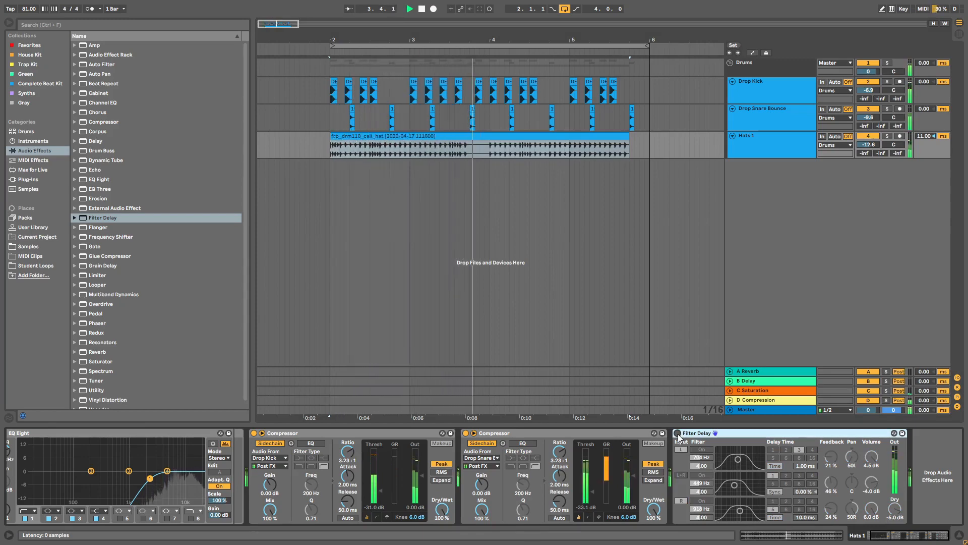
key("space")
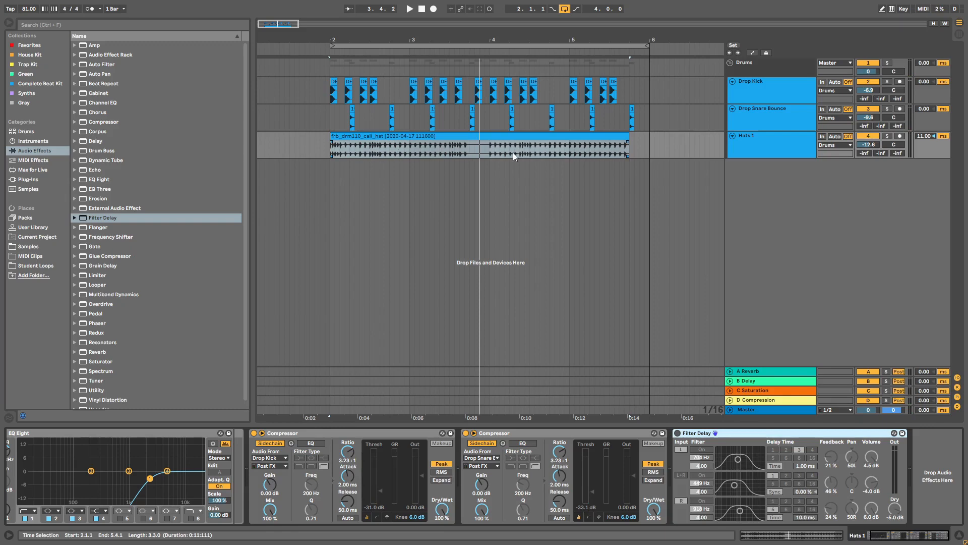
left_click(767, 146)
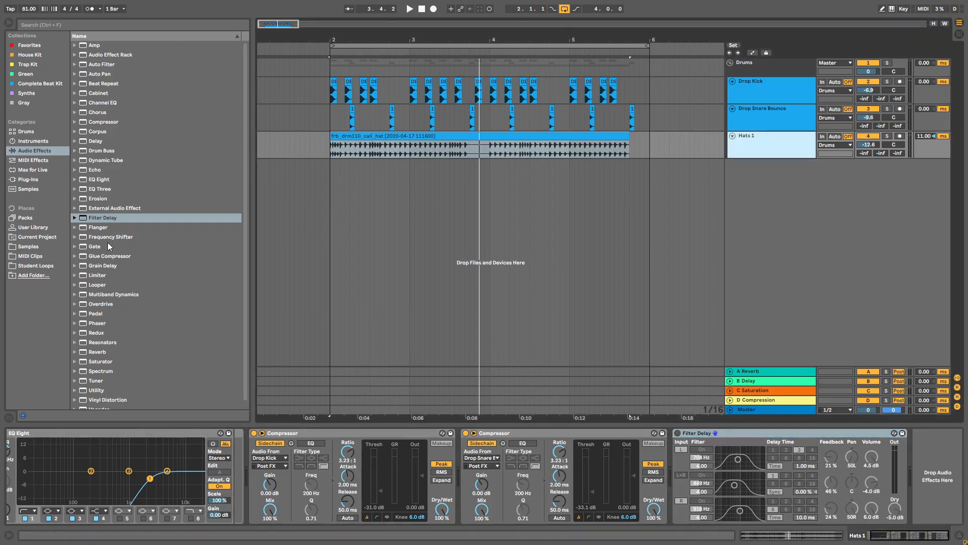
left_click_drag(102, 238, 944, 469)
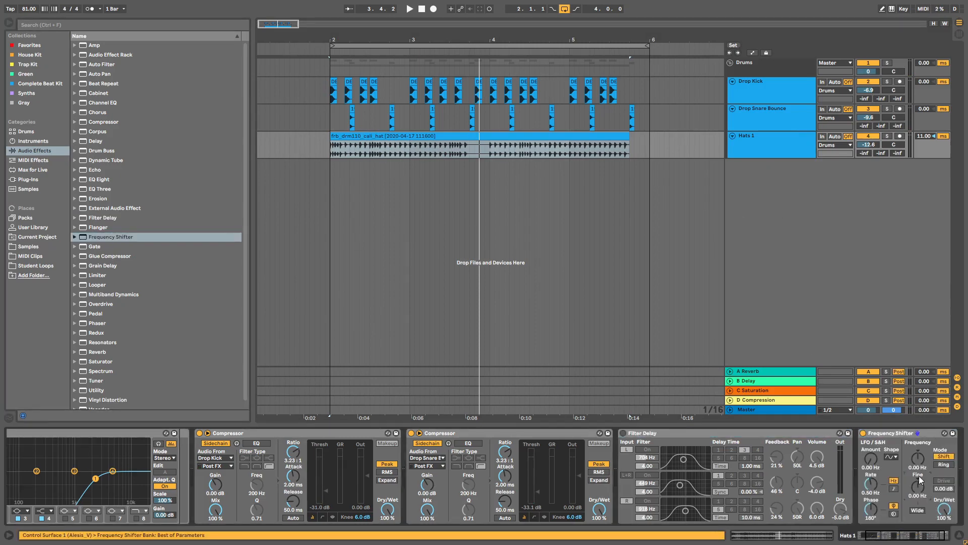
Step: Give the Frequency Shifter Fine parameter its own taller automation lane on Hats 1
left_click(811, 151)
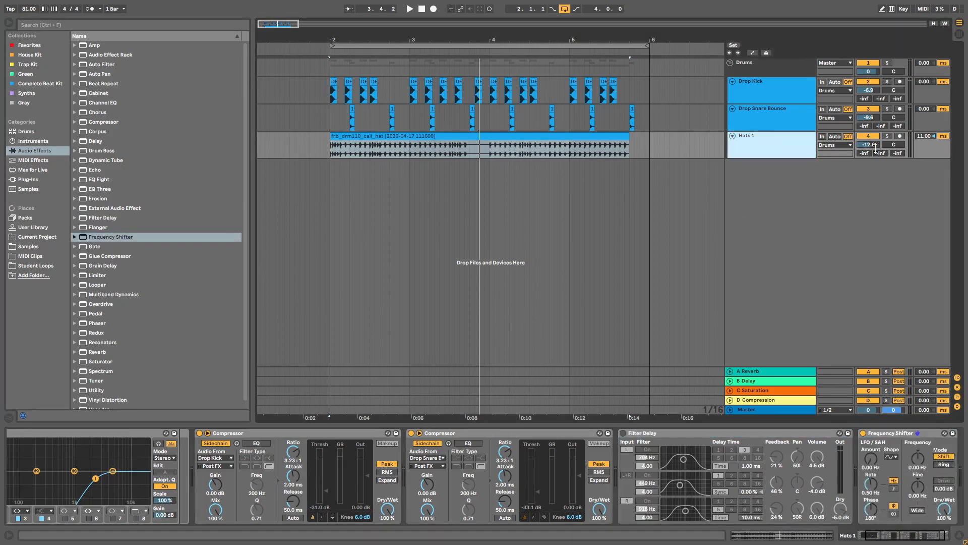
key("a")
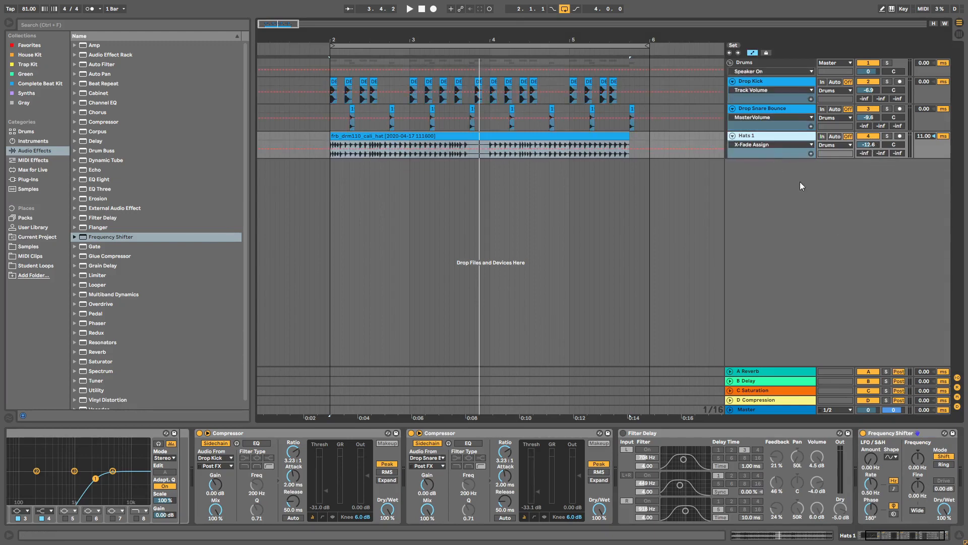
left_click(770, 168)
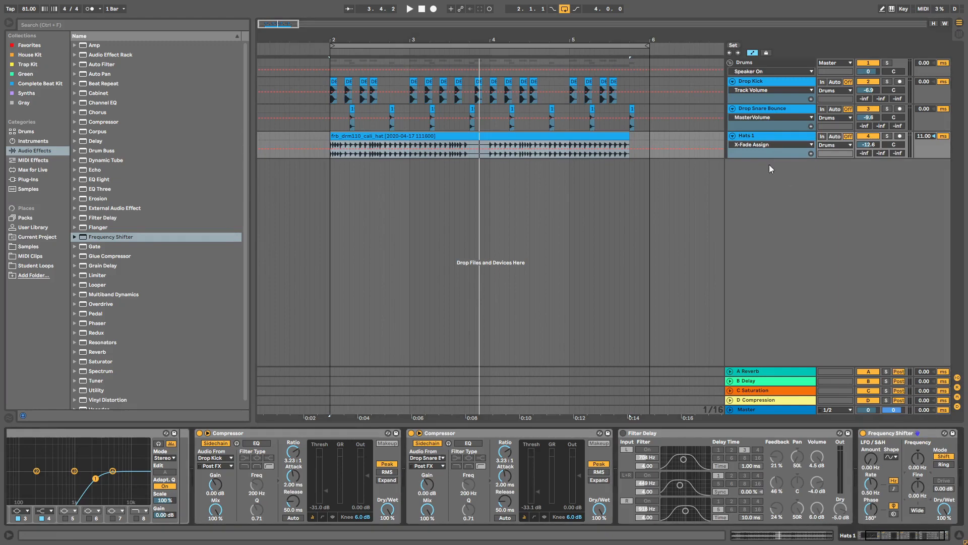
left_click(762, 145)
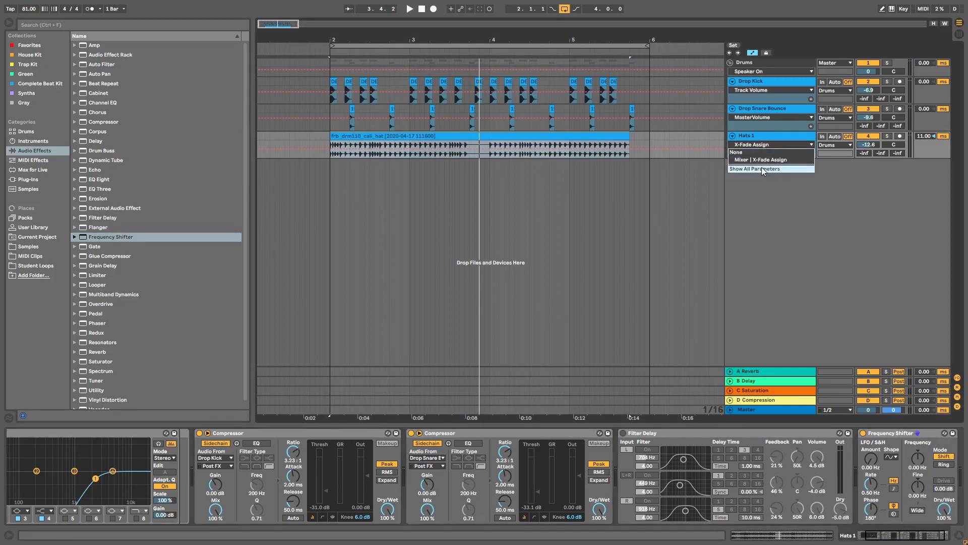
left_click(762, 168)
left_click(919, 488)
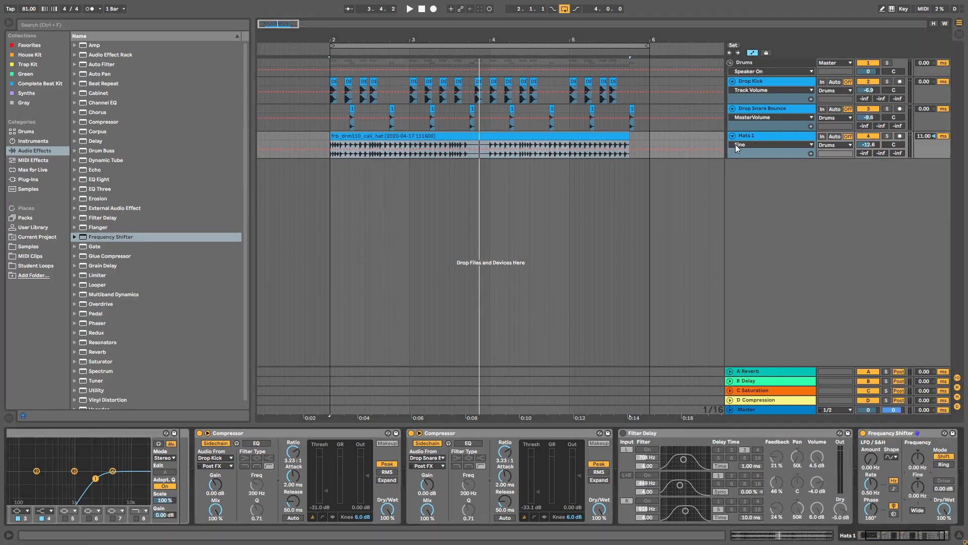
left_click(811, 153)
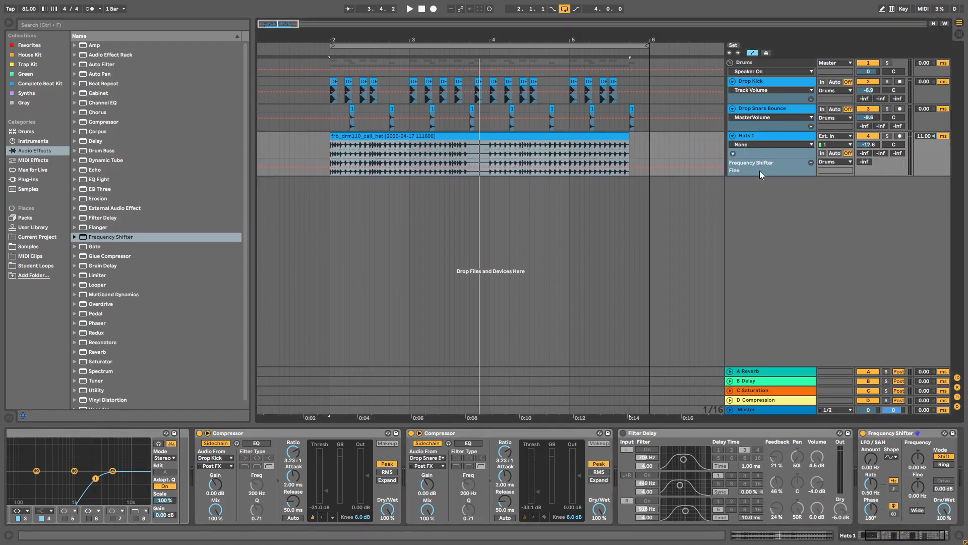
left_click_drag(762, 174, 762, 234)
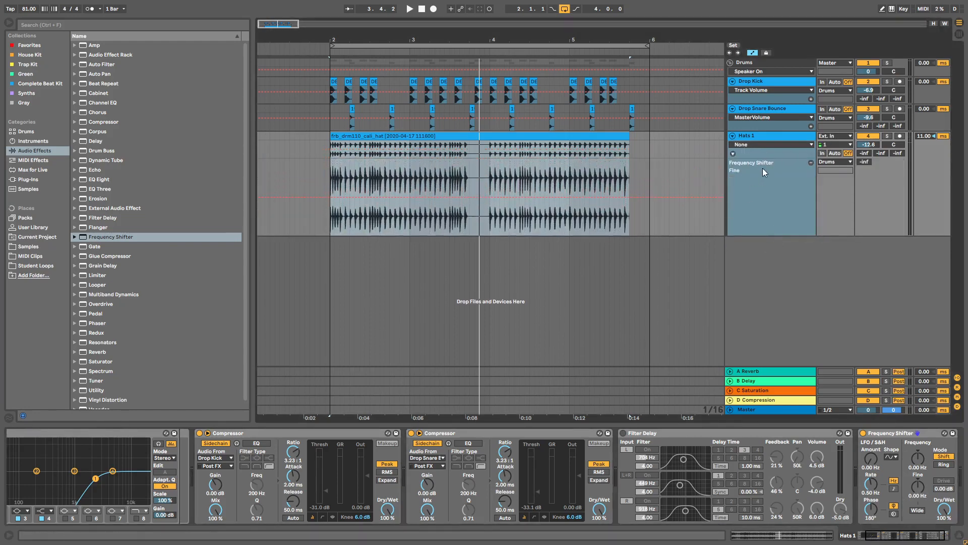
left_click(305, 209)
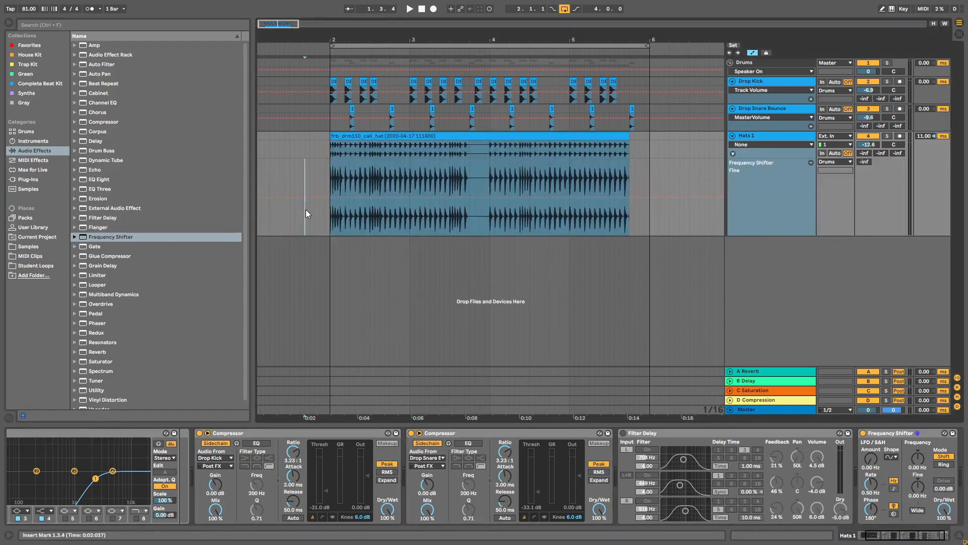
Step: Add Fine automation breakpoints and pull the early section and later point down
left_click(350, 197)
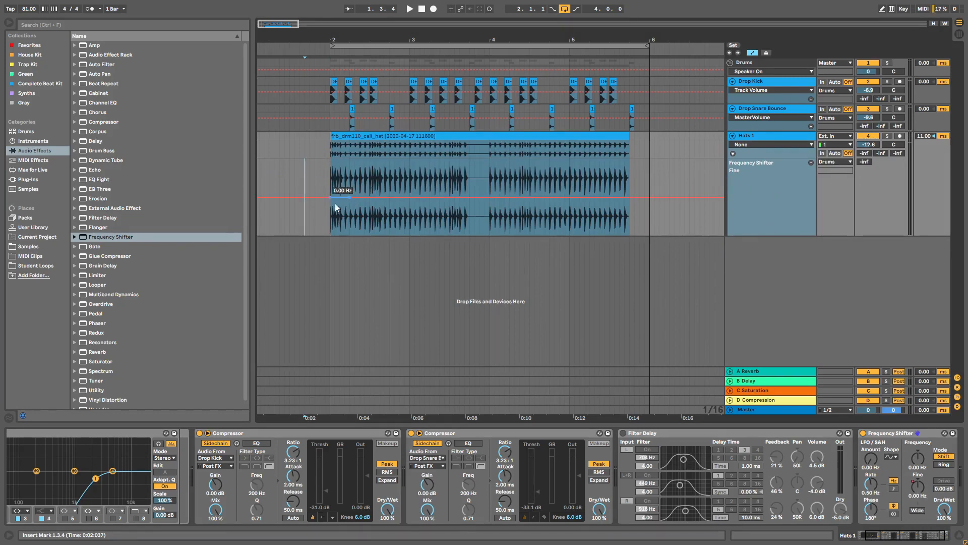
left_click(369, 198)
left_click(379, 198)
left_click(340, 198)
left_click(450, 197)
left_click_drag(330, 198, 370, 211)
left_click_drag(455, 198, 450, 210)
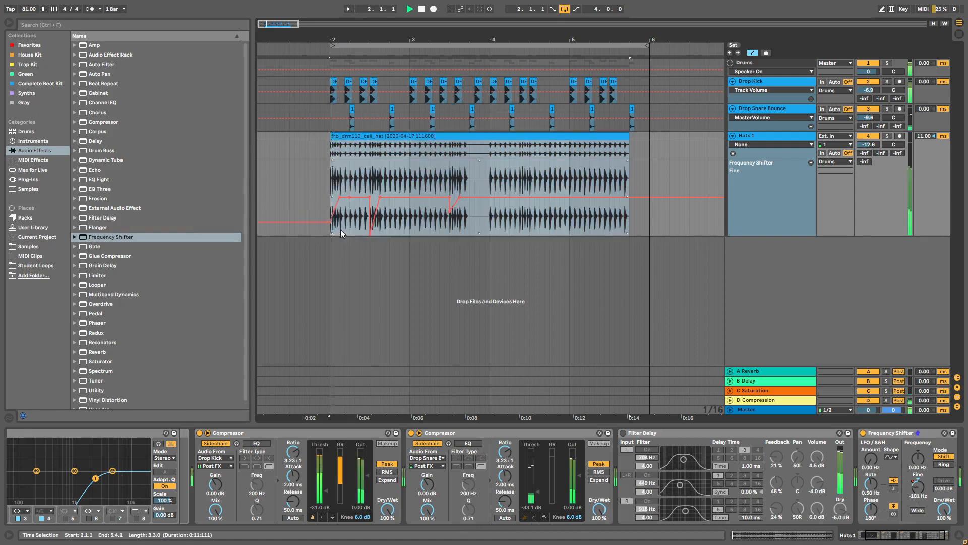
Step: Raise the mid-clip breakpoint to a positive spike and drop the clip-start point to its lowest
mouse_move(329, 222)
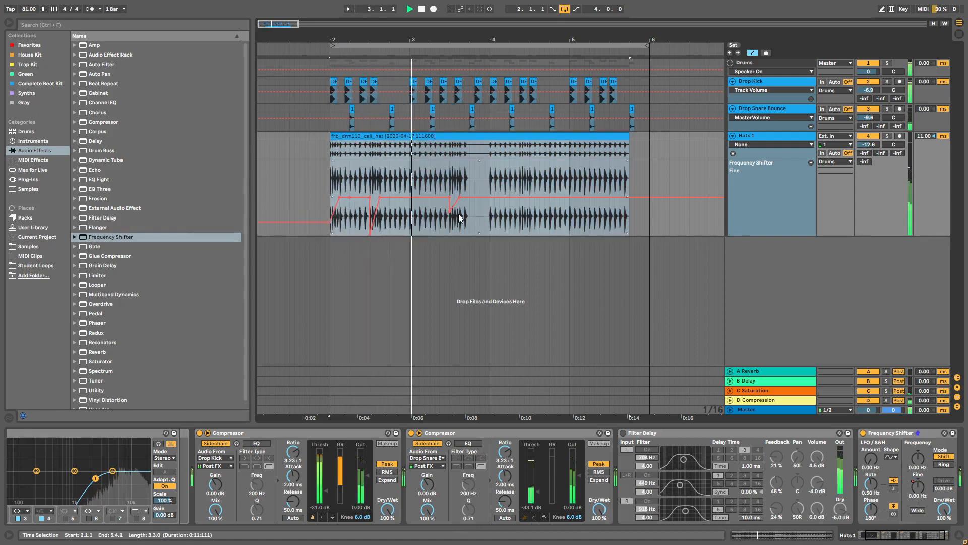
mouse_move(450, 212)
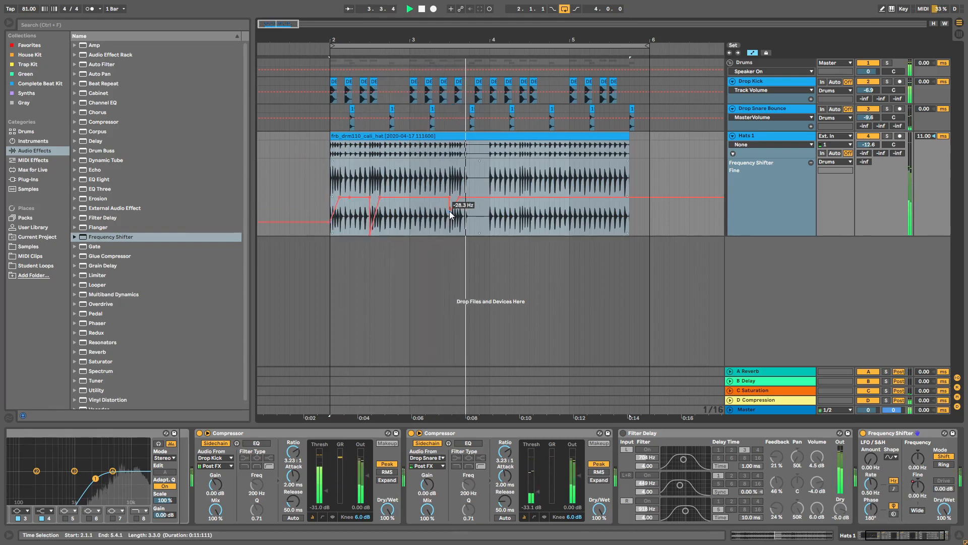
key("space")
left_click_drag(451, 213, 451, 160)
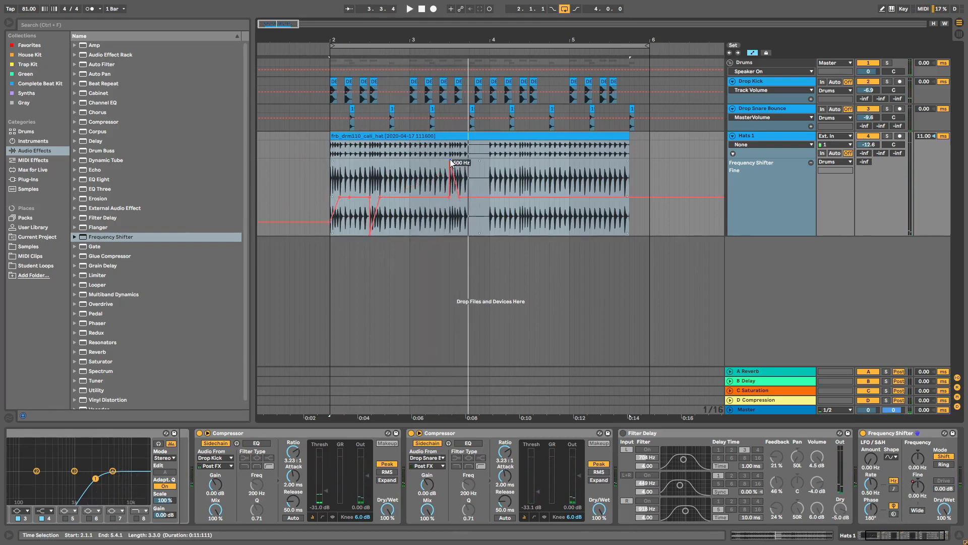
key("space")
left_click_drag(329, 223, 332, 237)
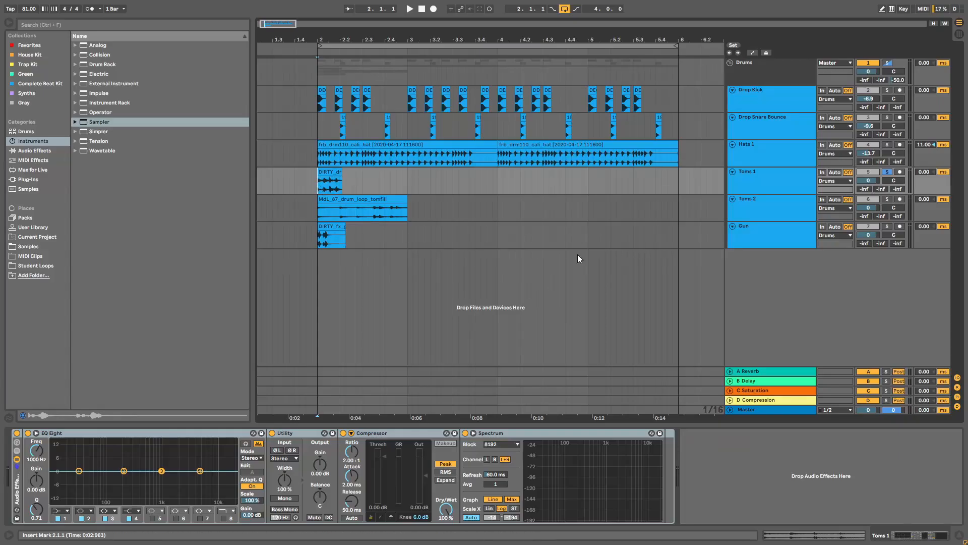
Step: Select the Toms 1, Toms 2 and Gun tracks and zoom the arrangement out slightly
left_click(740, 184)
left_click(762, 231, "shift")
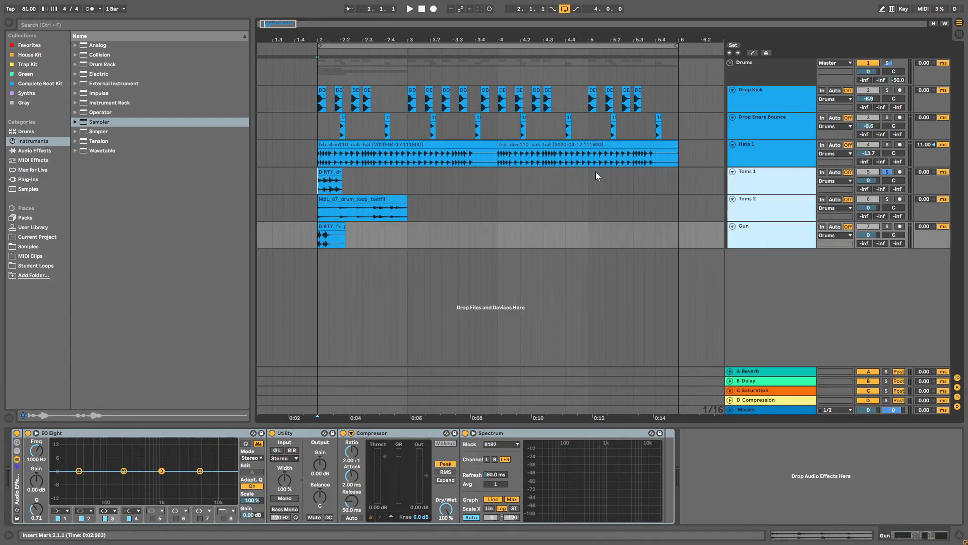
left_click_drag(583, 37, 577, 27)
left_click(744, 162)
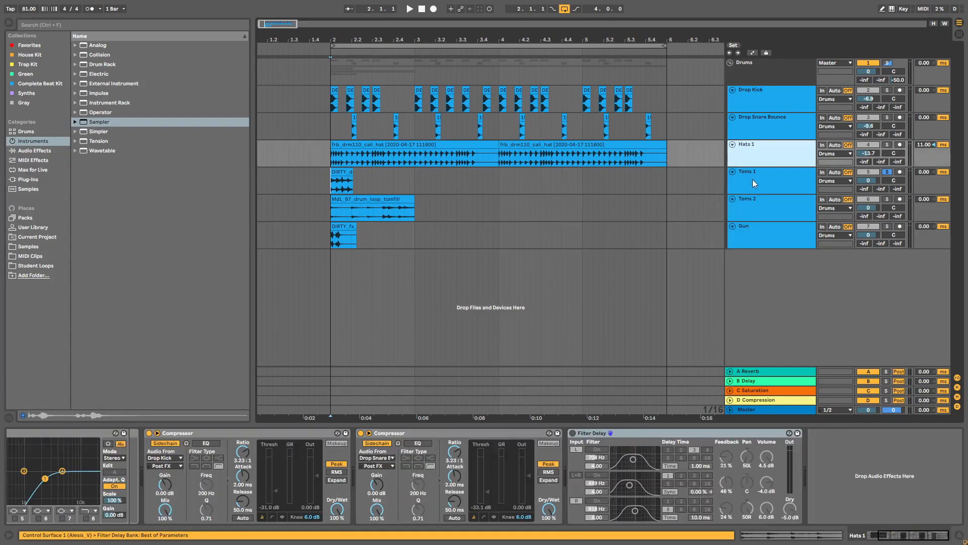
left_click(753, 182)
left_click(755, 204)
left_click(756, 233)
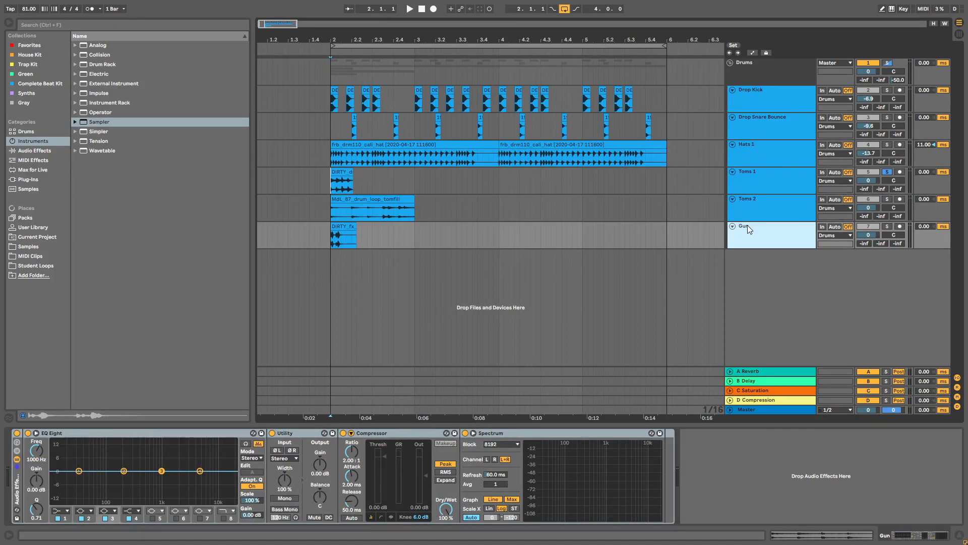
left_click(745, 171)
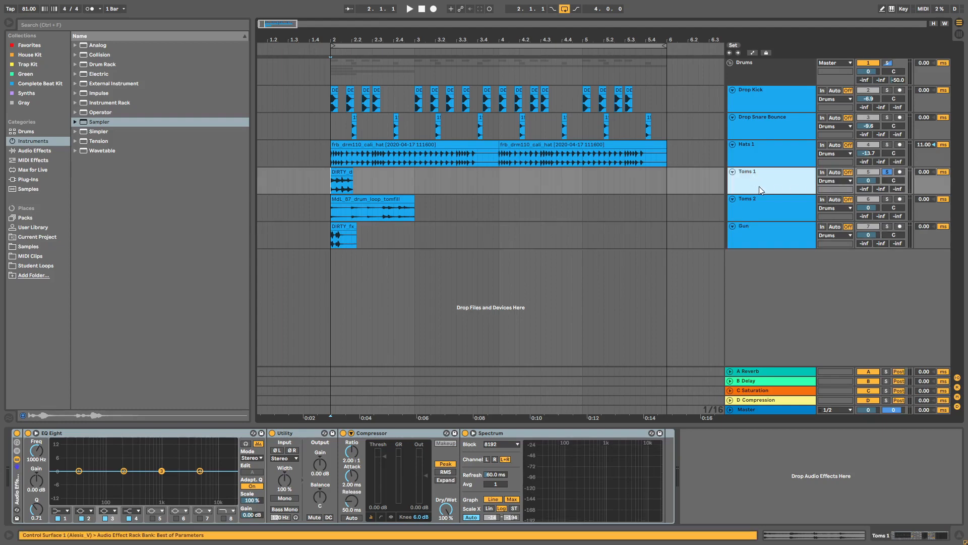
Step: Play from bar 2, soloing Toms 2 and then Gun, and stop playback
left_click(344, 180)
key("space")
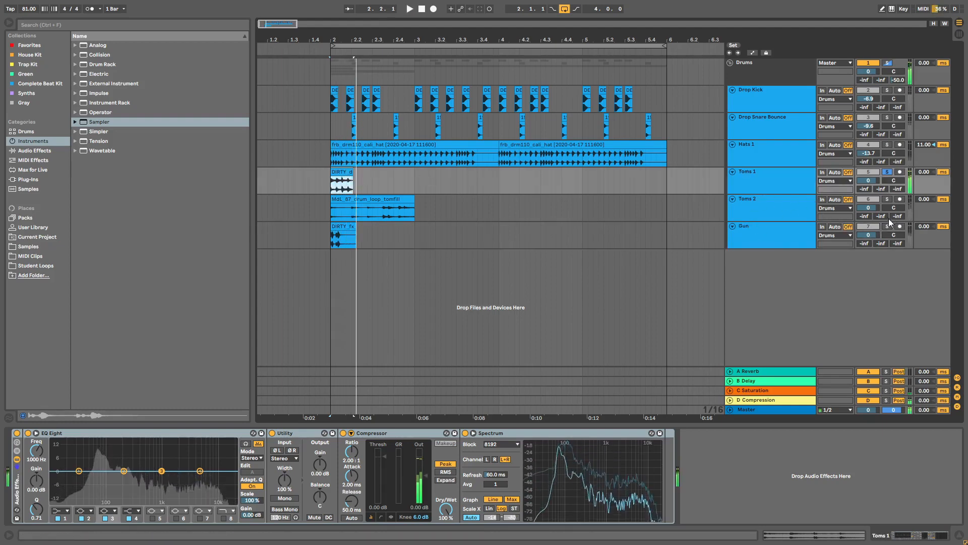
left_click(887, 199)
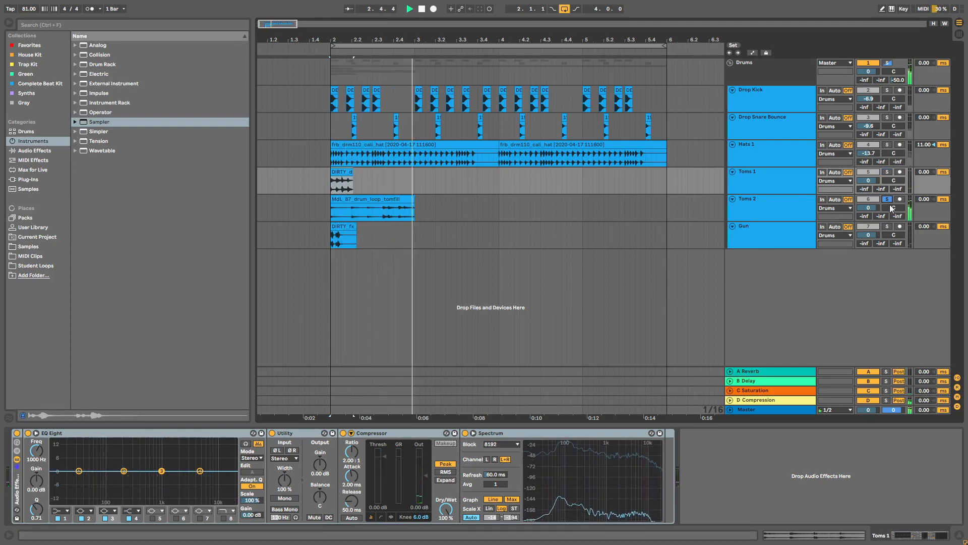
left_click(281, 234)
left_click(887, 226)
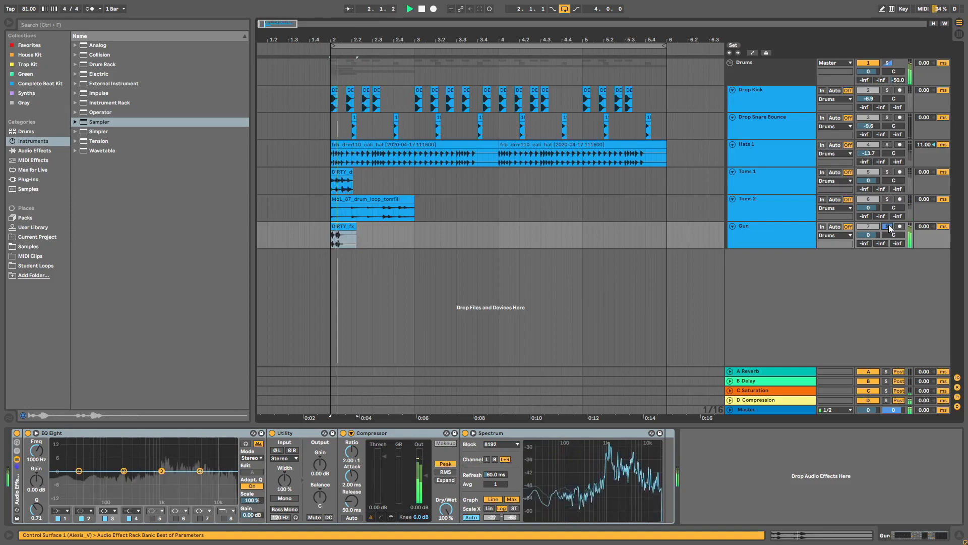
key("space")
Step: Click through the Toms 1, Toms 2 and Gun clips and zoom in on bar 2's start
left_click(356, 180)
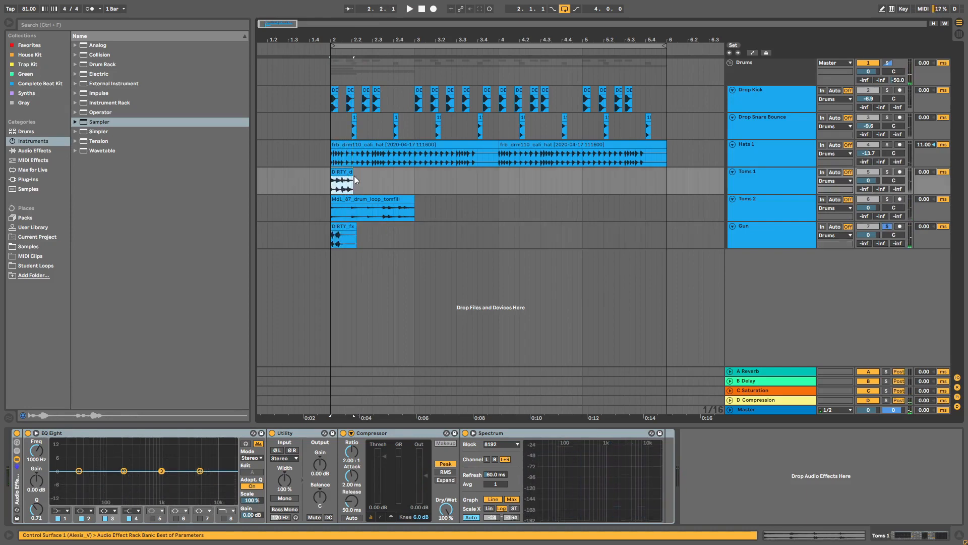
left_click(355, 204)
left_click(355, 226)
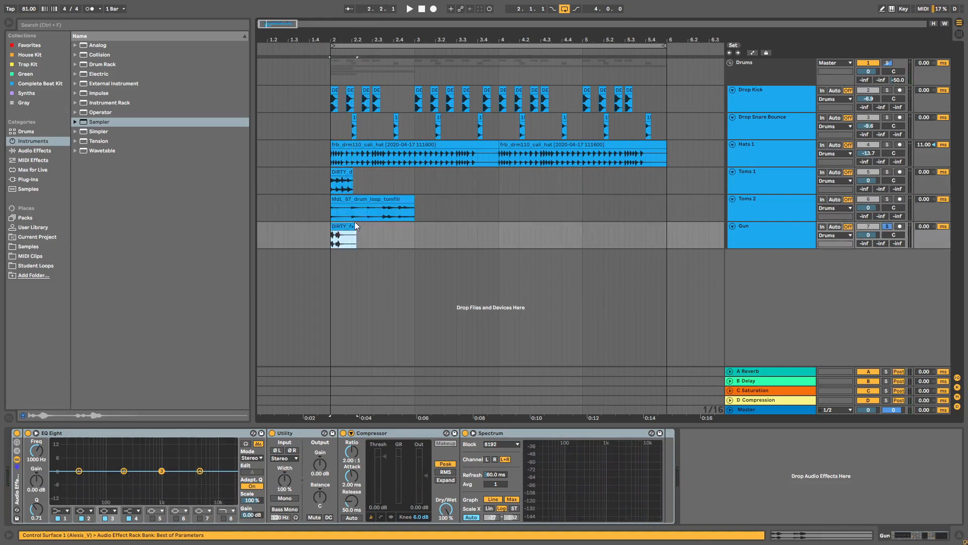
left_click(357, 200)
left_click(345, 174)
left_click(346, 200)
left_click(341, 226)
left_click_drag(348, 39, 507, 55)
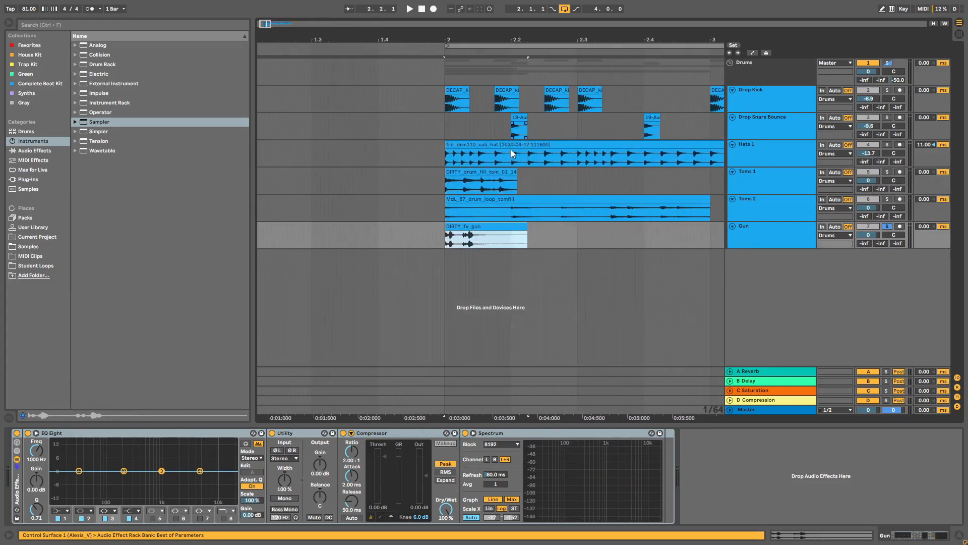
Step: Solo Toms 1 and shorten its fill clip to the opening hit
left_click(480, 188)
left_click_drag(475, 25, 475, 34)
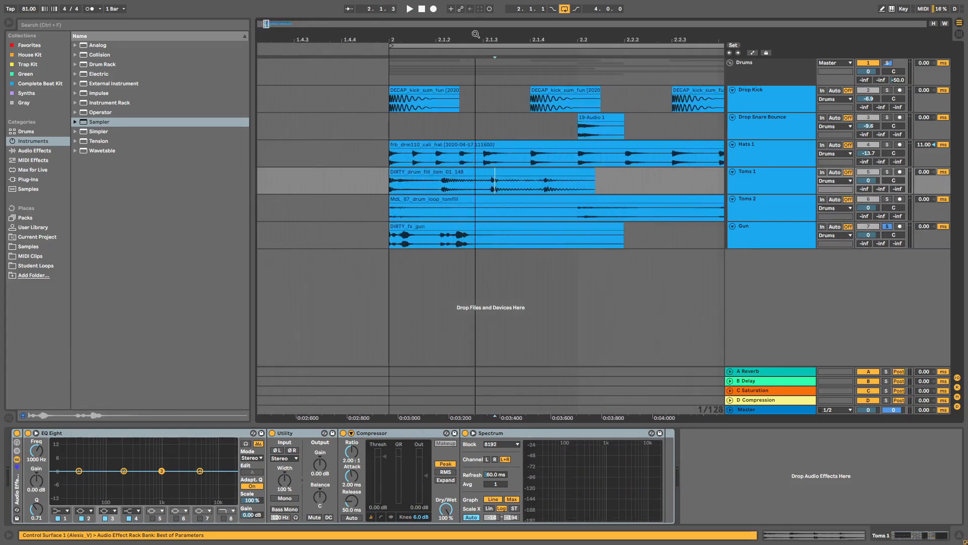
left_click(492, 174)
key("space")
left_click(887, 172)
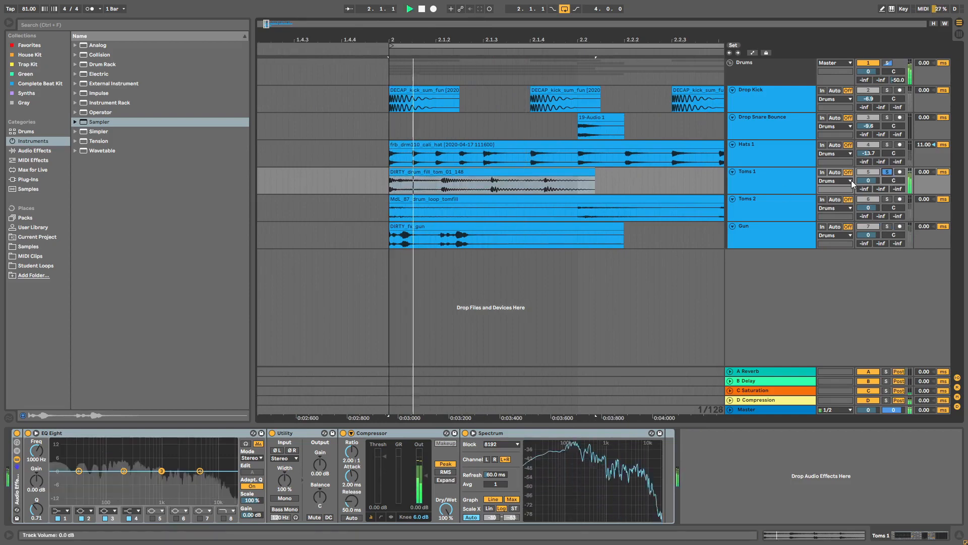
key("space")
left_click_drag(594, 174, 489, 178)
key("space")
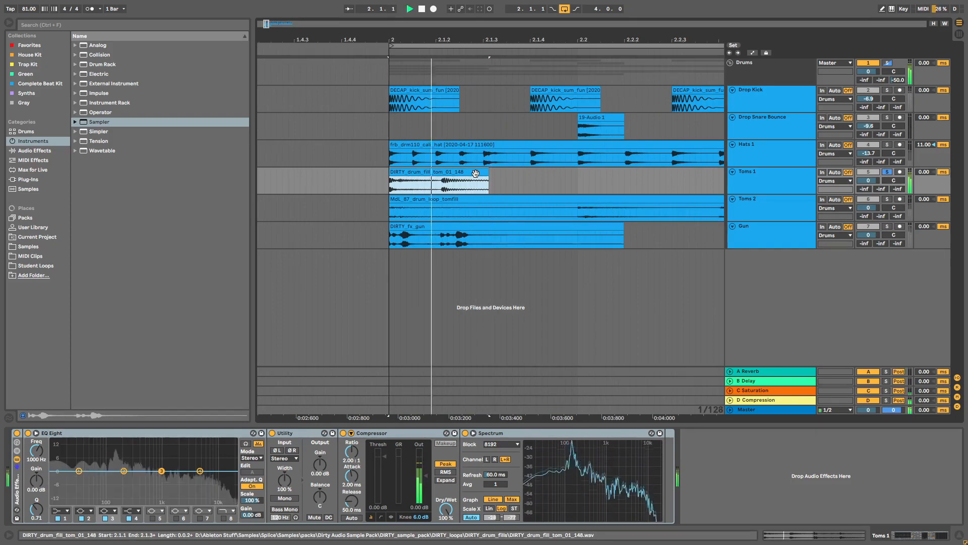
key("space")
key("space")
key("space")
Step: Fade out the end of the shortened Toms 1 clip and play it back
left_click(482, 185)
left_click_drag(487, 178, 476, 178)
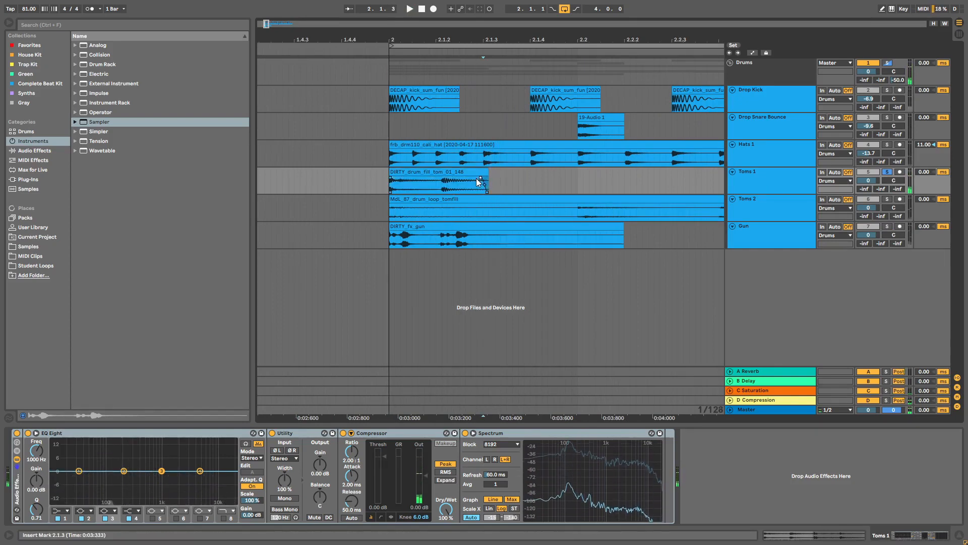
left_click(479, 176)
key("space")
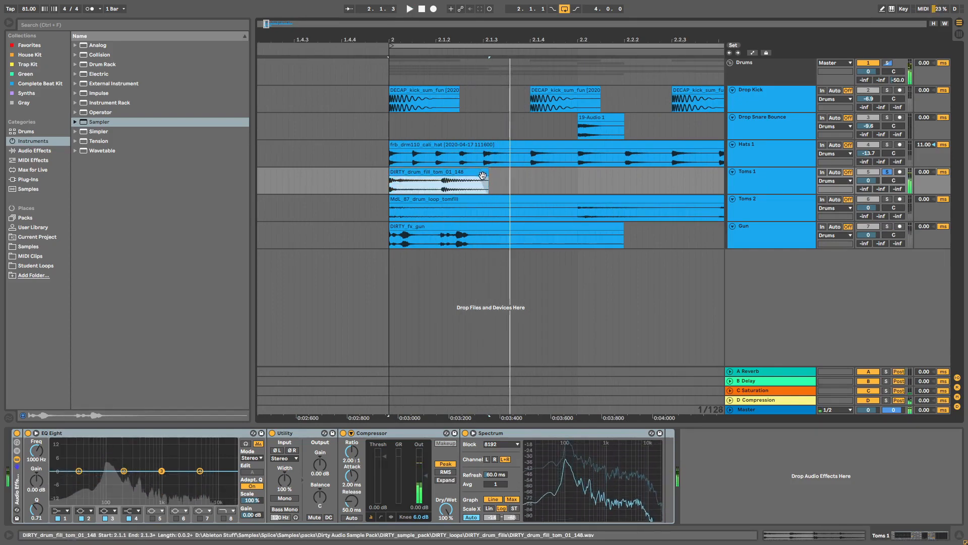
Step: Split the Toms 2 fill clip at 2.3.3
left_click(565, 205)
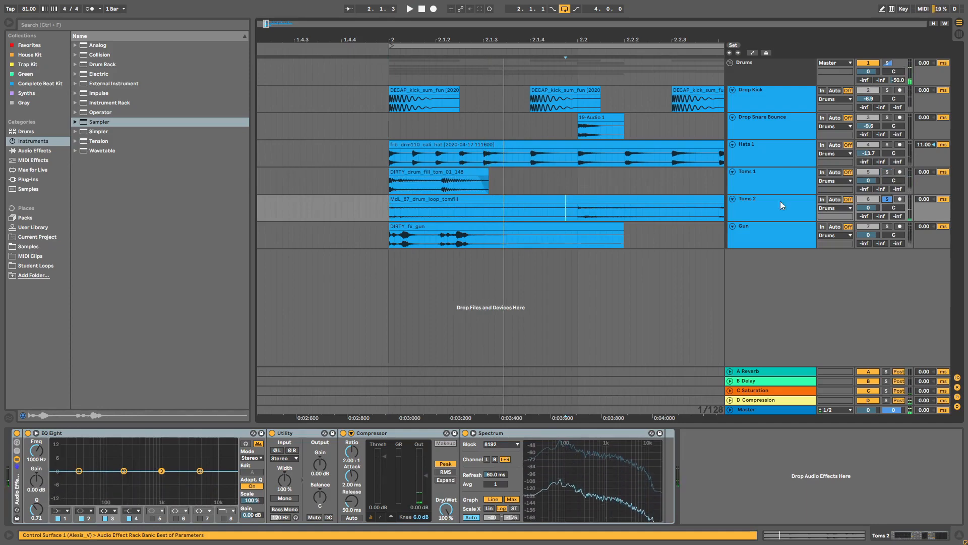
left_click(698, 201)
key("space")
left_click_drag(637, 39, 395, 16)
key("space")
left_click(375, 213)
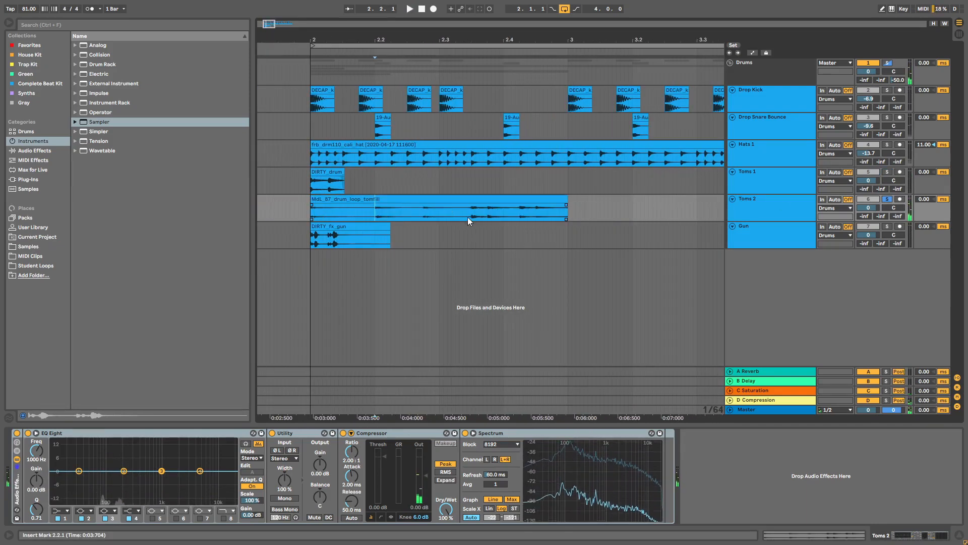
left_click_drag(479, 40, 483, 51)
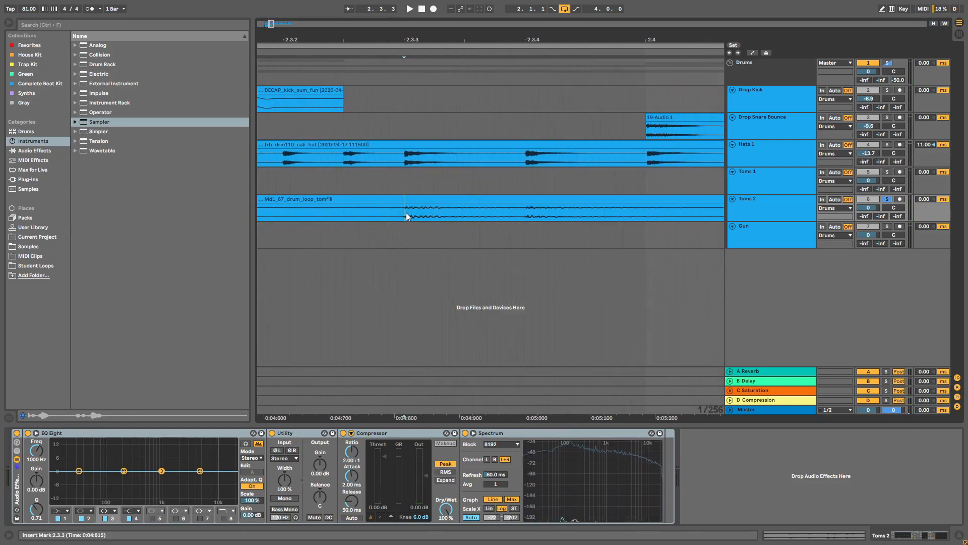
key("ctrl+e")
Step: Keep the Toms 2 part from 2.3.3 and give its end a new fade-out
left_click(389, 197)
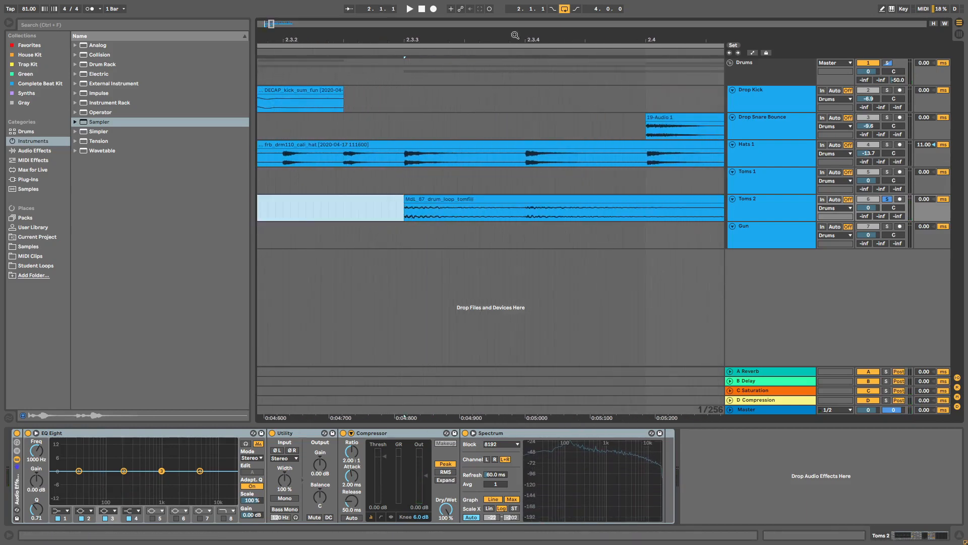
left_click_drag(514, 35, 326, 20)
left_click(492, 209)
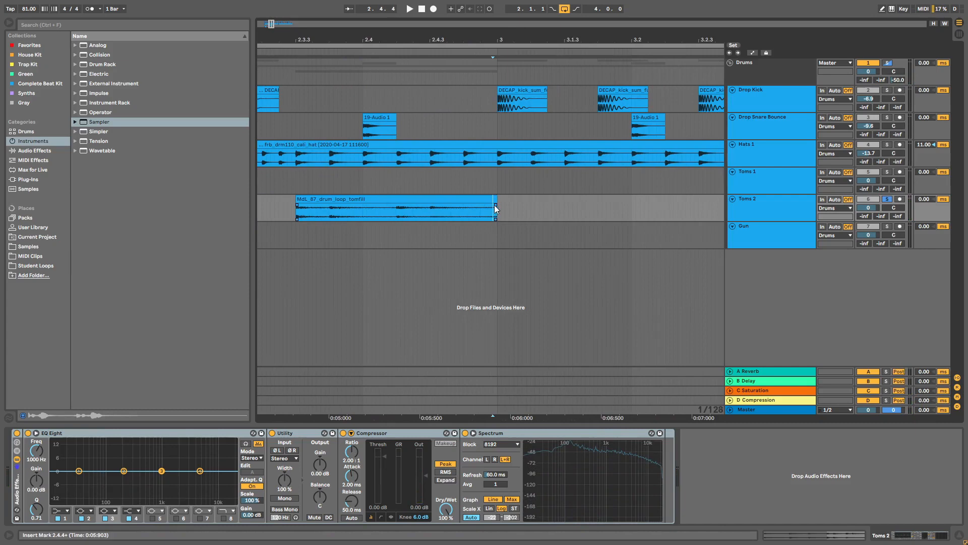
left_click_drag(452, 205, 513, 205)
left_click(431, 210)
key("space")
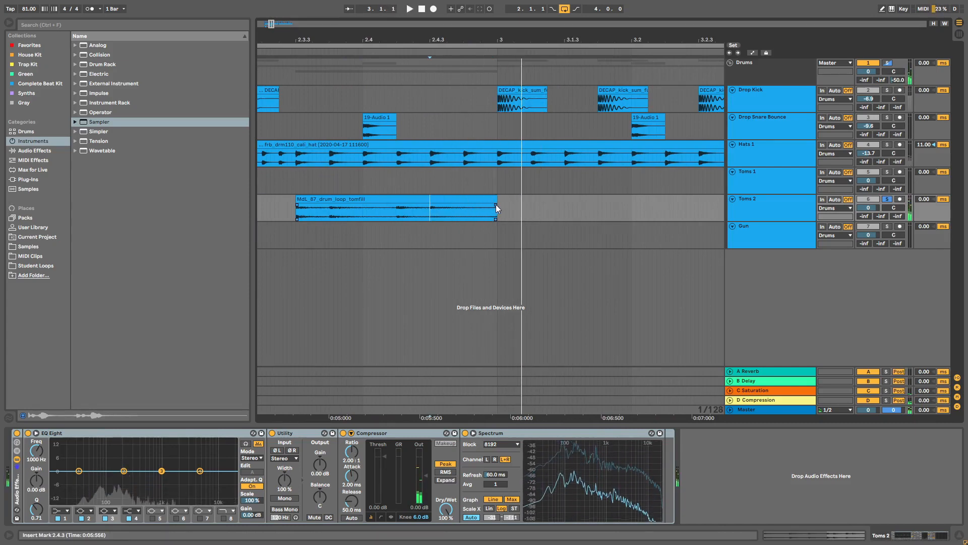
left_click_drag(495, 204, 436, 203)
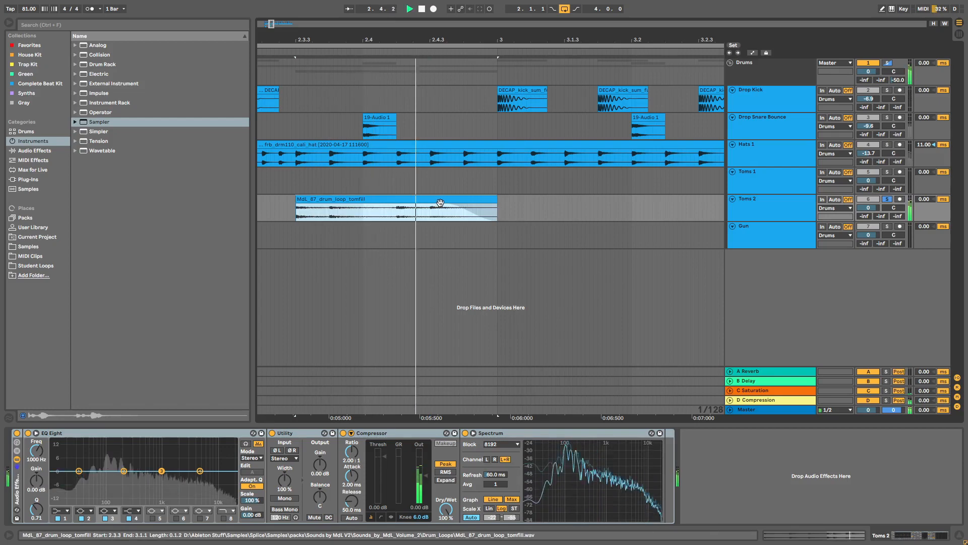
left_click_drag(424, 41, 554, 28)
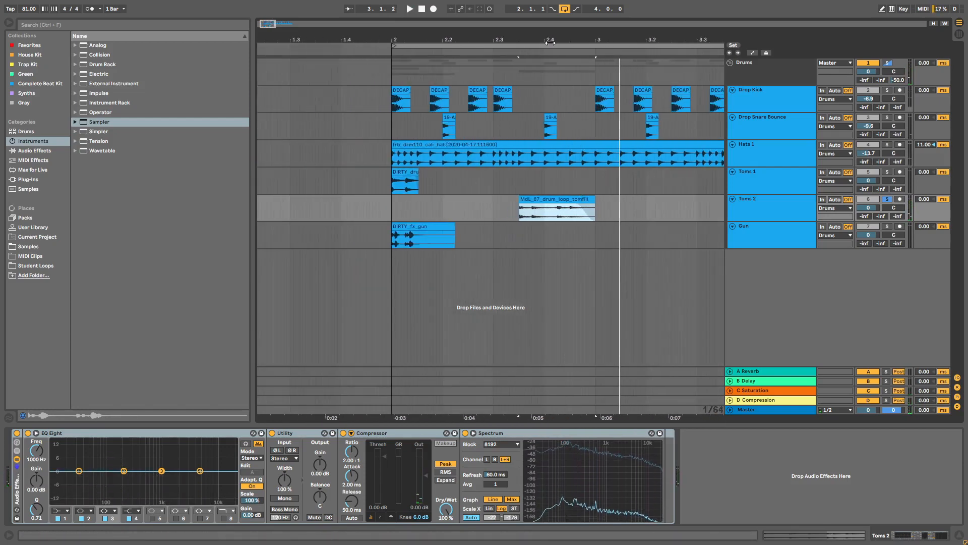
Step: Shorten the DIRTY_fx_gun clip from its end and solo the Gun track
left_click(427, 227)
key("space")
left_click_drag(452, 227, 422, 227)
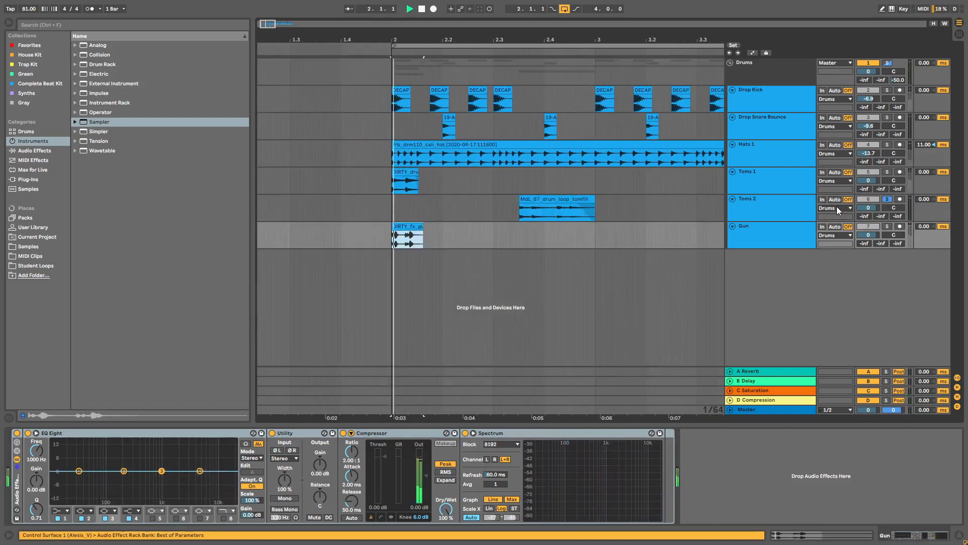
left_click(887, 227)
key("space")
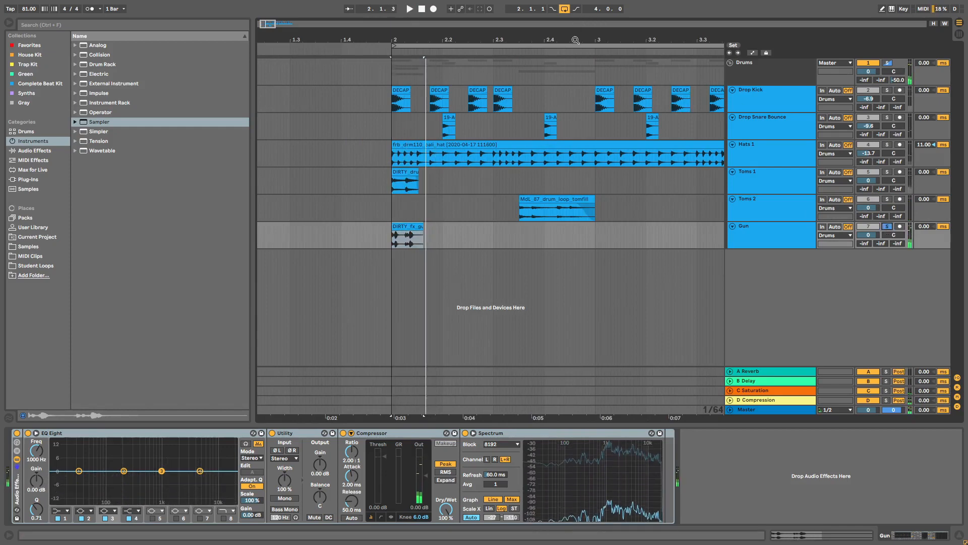
key("minus")
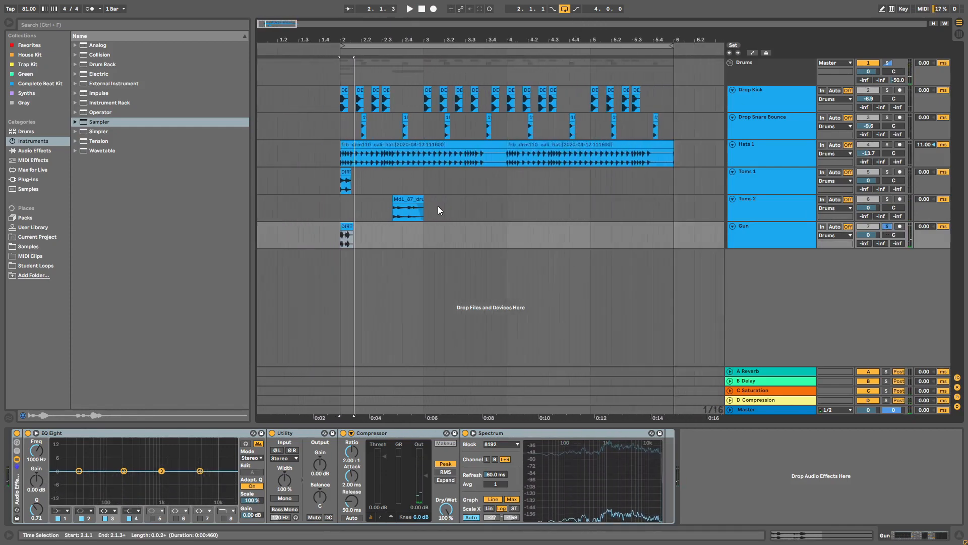
Step: Select the Toms 1 clip, Drums group and Gun clip to review their effects
left_click(346, 174)
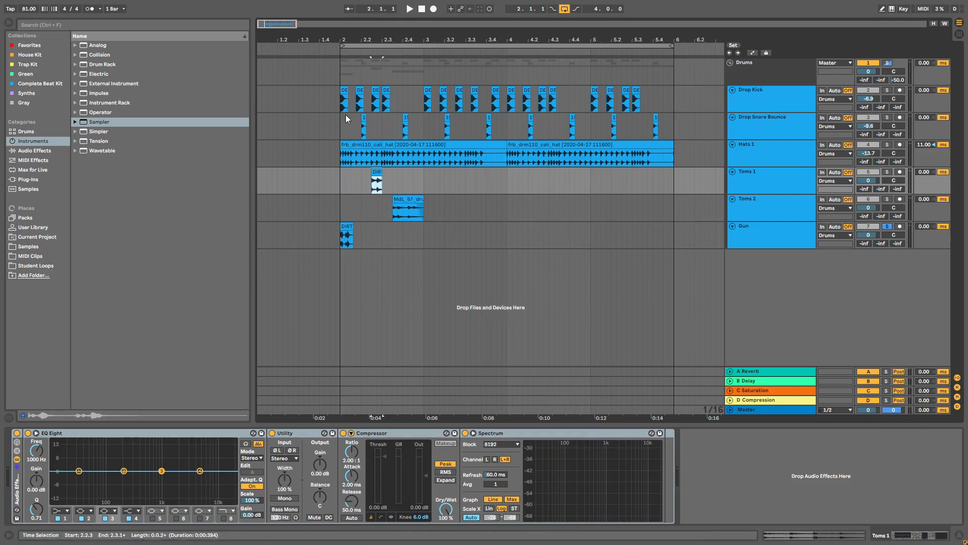
left_click(403, 65)
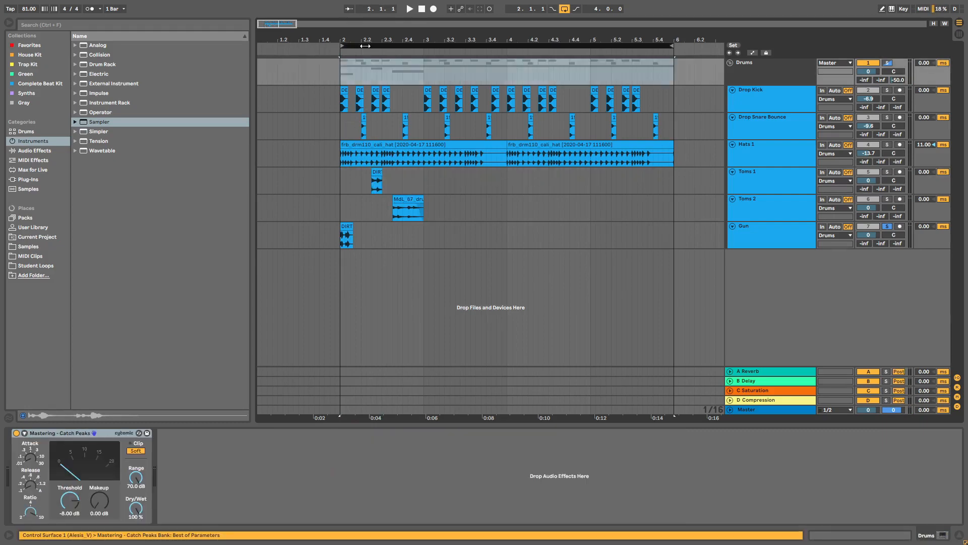
left_click(346, 226)
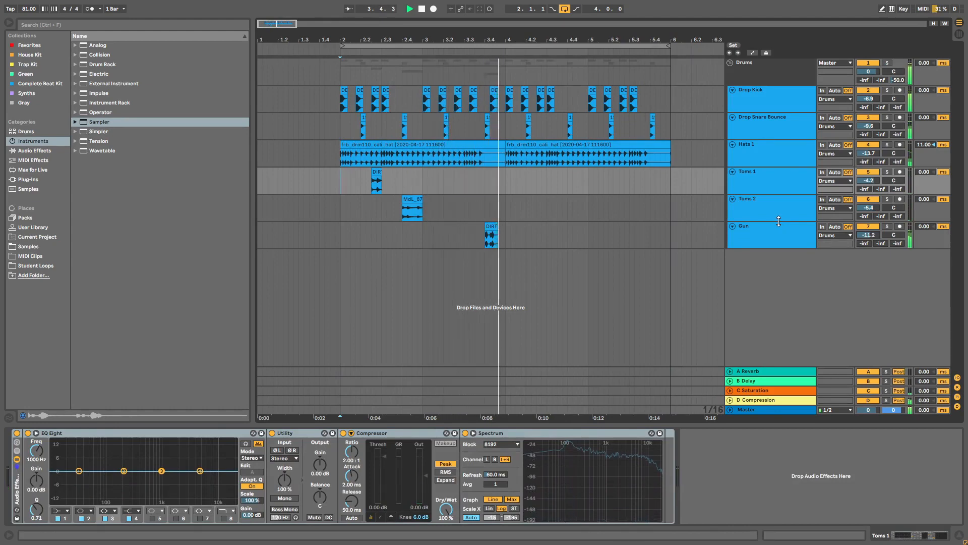
Step: Duplicate the tom and gun hits from bars 2–4 into the second half
left_click_drag(508, 244, 348, 181)
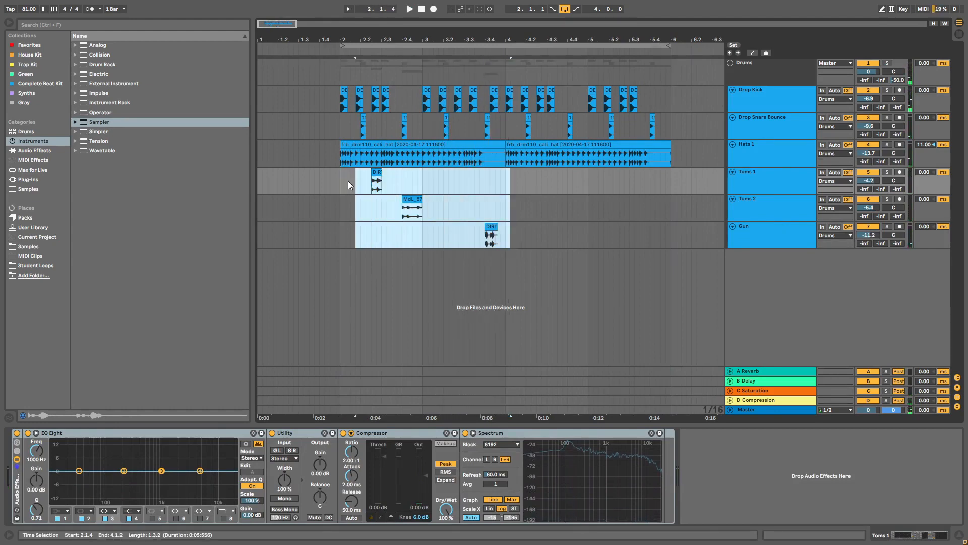
key("ctrl+d")
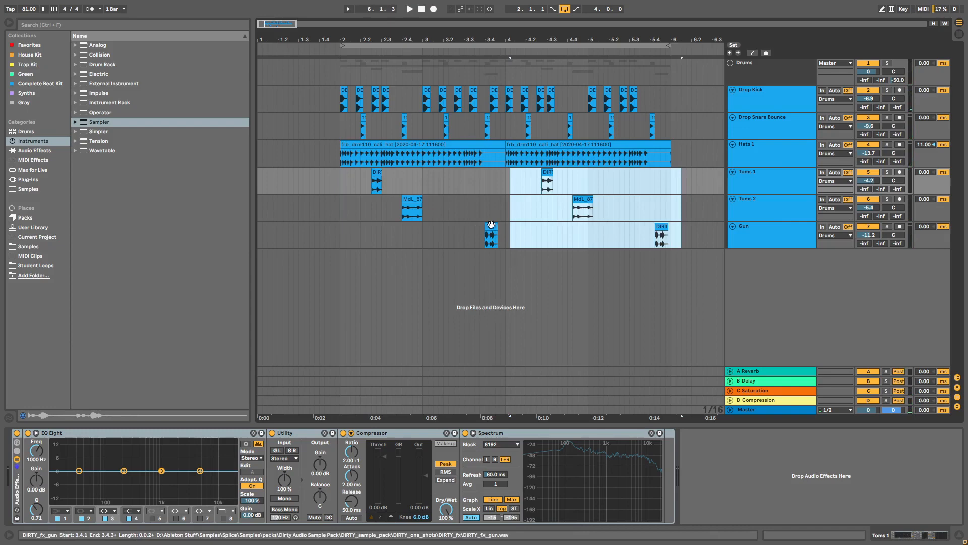
left_click(506, 183)
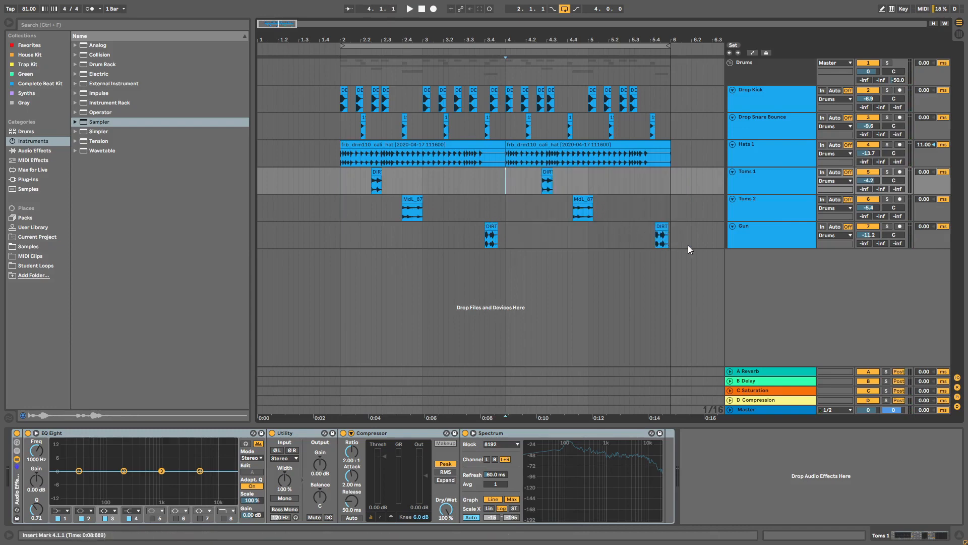
key("ctrl+z")
left_click_drag(507, 244, 344, 178)
key("ctrl+d")
left_click(506, 183)
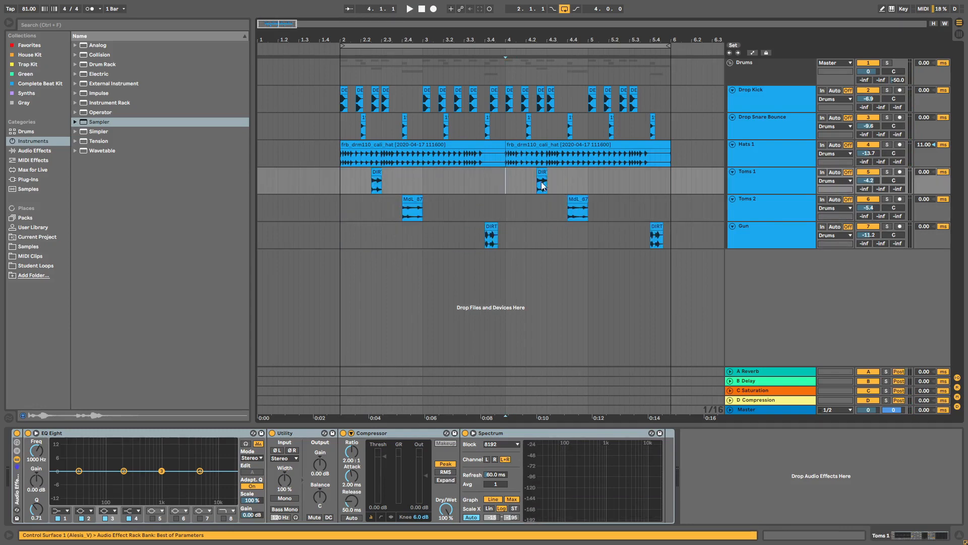
left_click(579, 202)
left_click(657, 227)
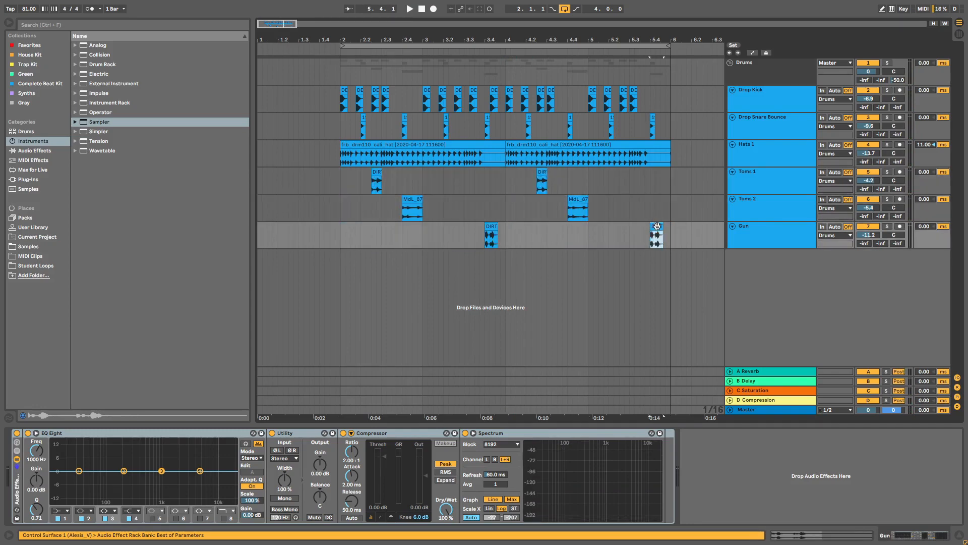
Step: Copy the Hats 1 Filter Delay and paste it onto the tom chain
left_click(692, 165)
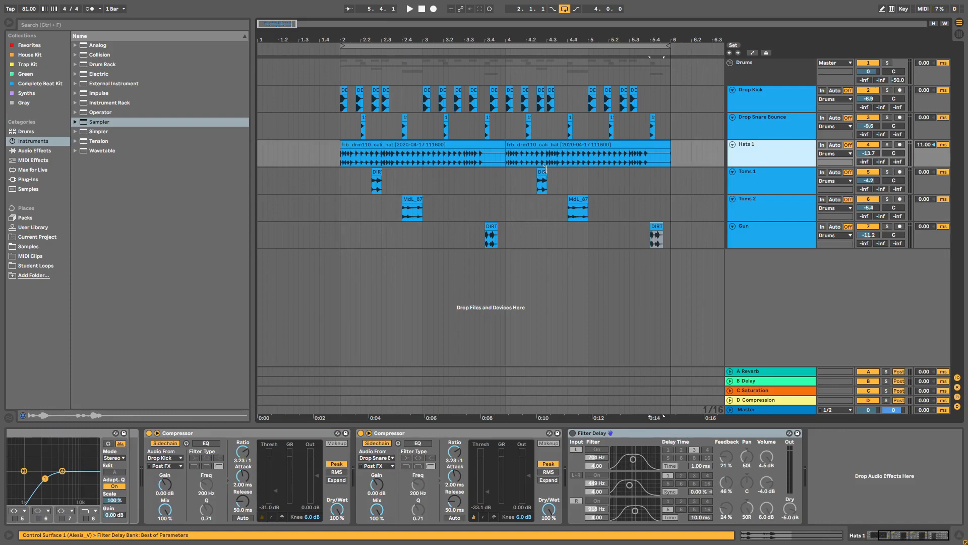
left_click(376, 172)
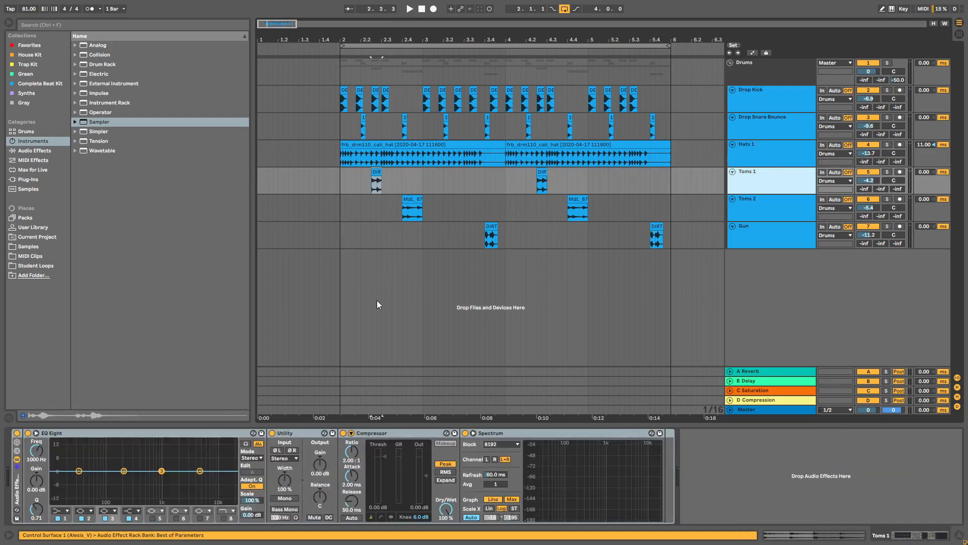
left_click(767, 149)
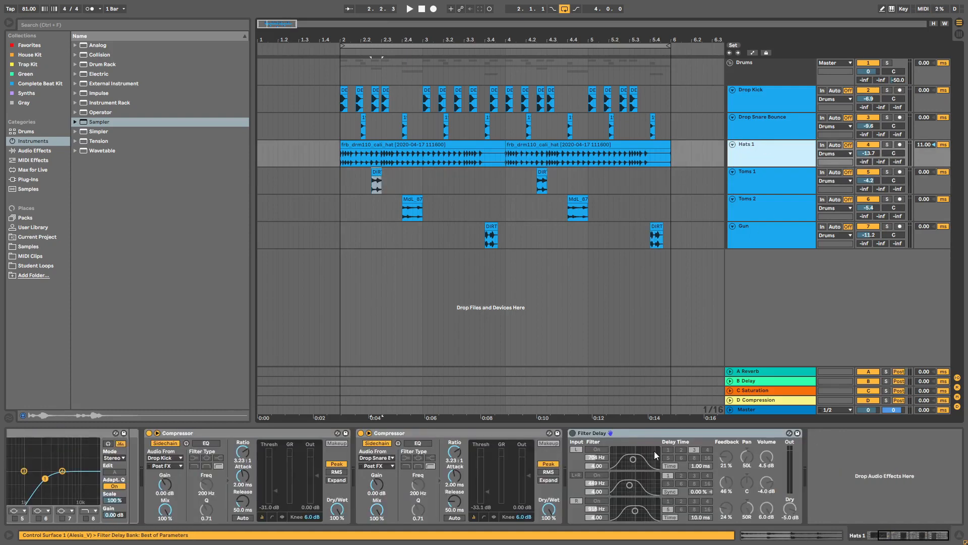
left_click(620, 432)
left_click(573, 433)
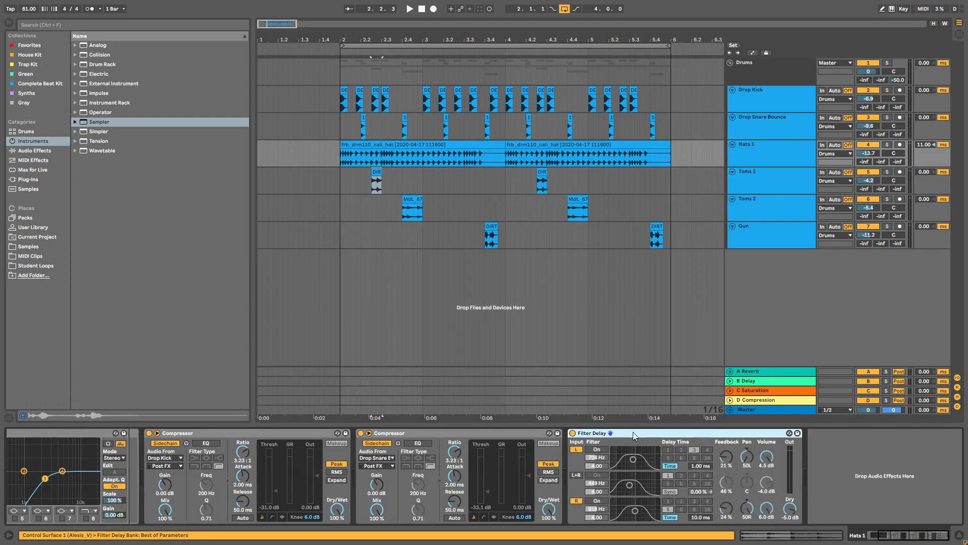
left_click(750, 187)
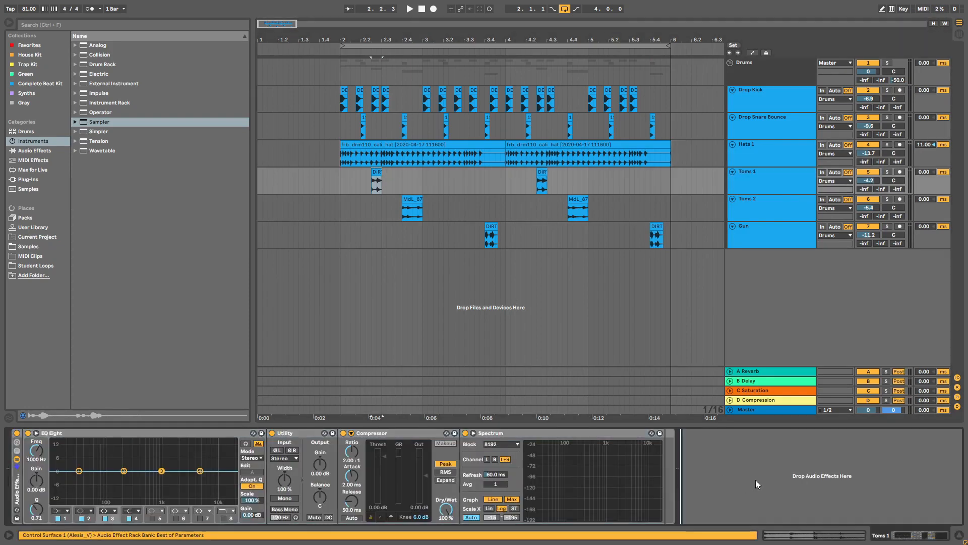
left_click(761, 210)
left_click(814, 451)
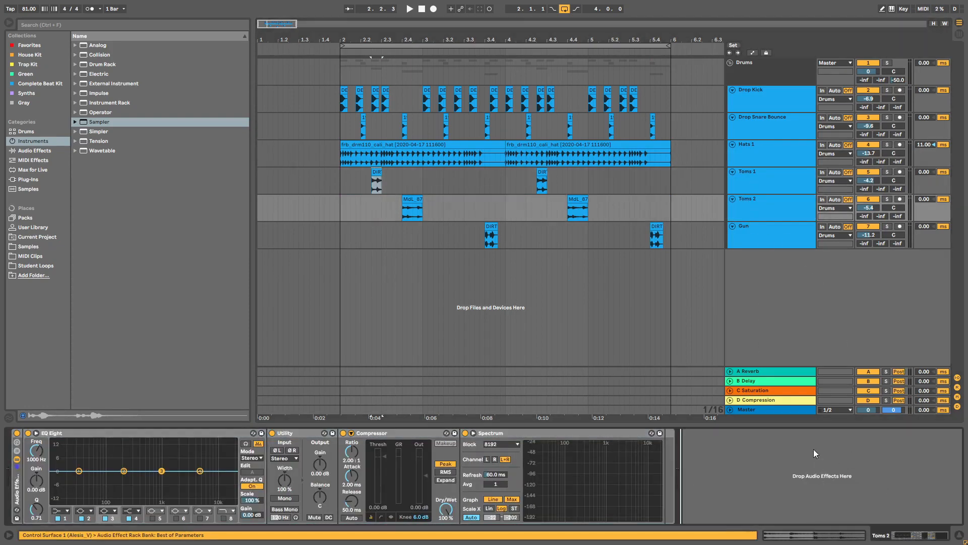
key("ctrl+v")
Step: Play from bar 2 and lower Toms 2 to -9.8 dB and Toms 1 to -9.0 dB
left_click(341, 180)
key("space")
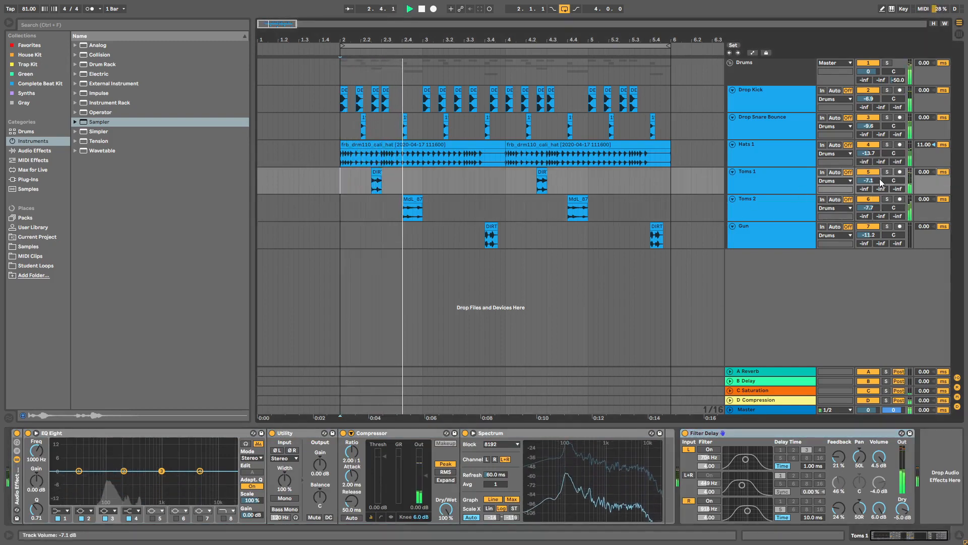
left_click_drag(871, 207, 870, 217)
left_click_drag(869, 181, 868, 196)
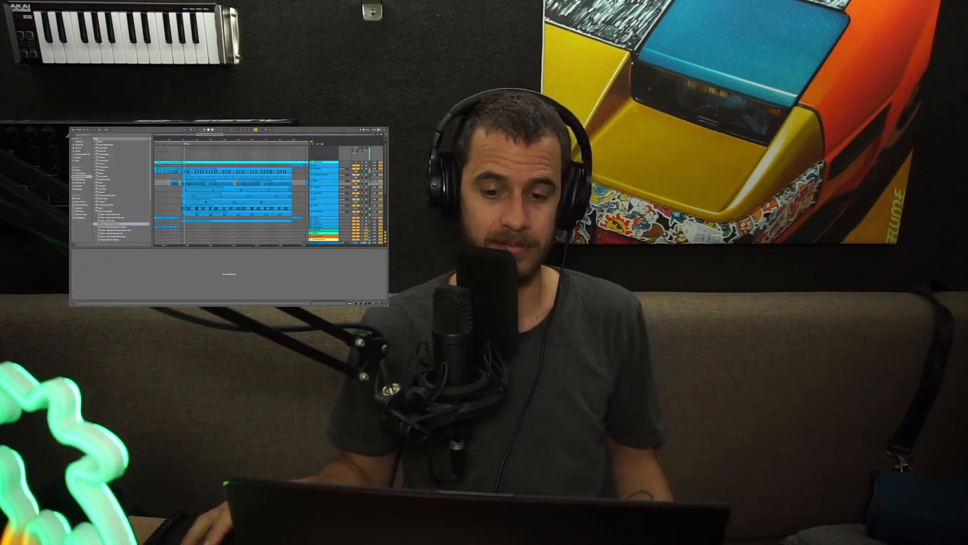
Step: Select the five unused tracks down to White Noise and deactivate them
left_click(323, 188)
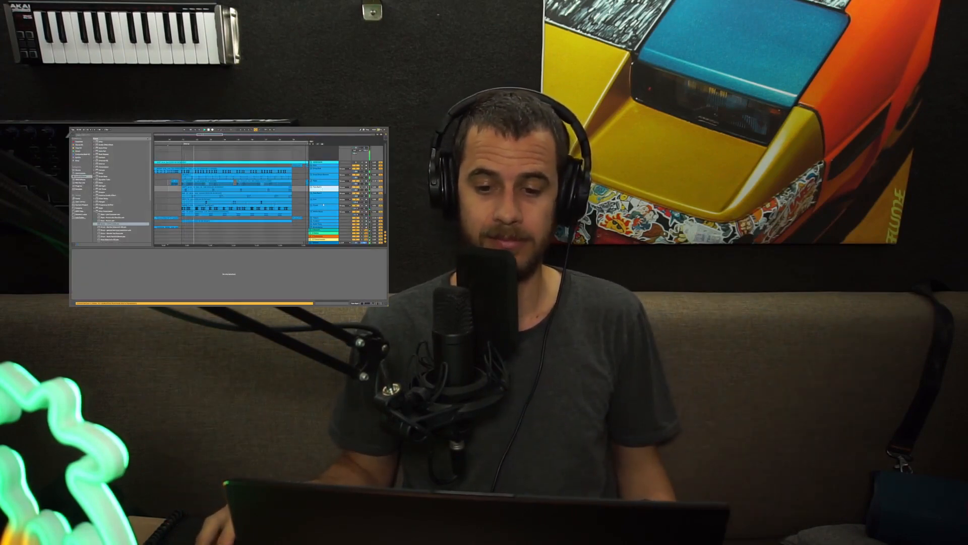
left_click(323, 212, "shift")
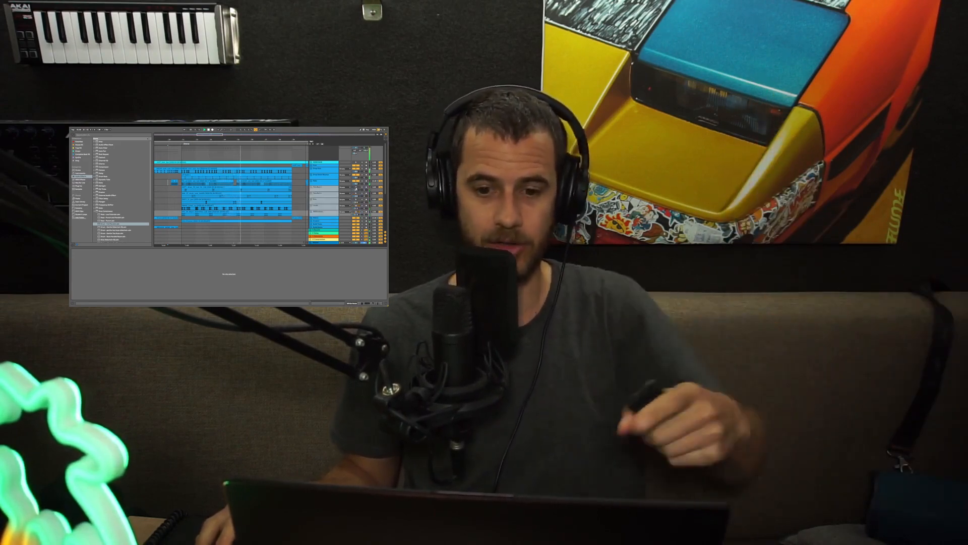
left_click(356, 187)
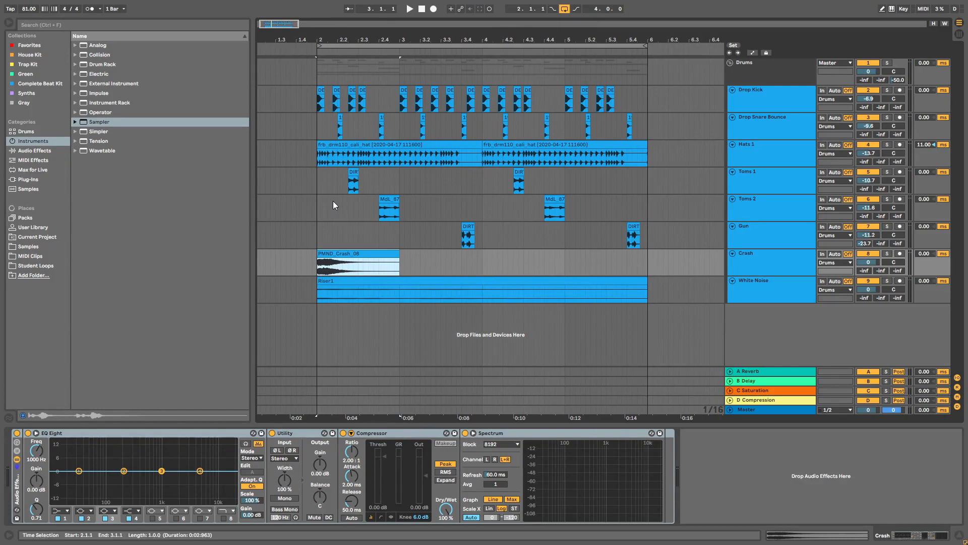
Step: Solo the Crash track and lower its volume to -5.8 dB during playback
left_click(746, 262)
left_click(758, 287)
left_click(755, 259)
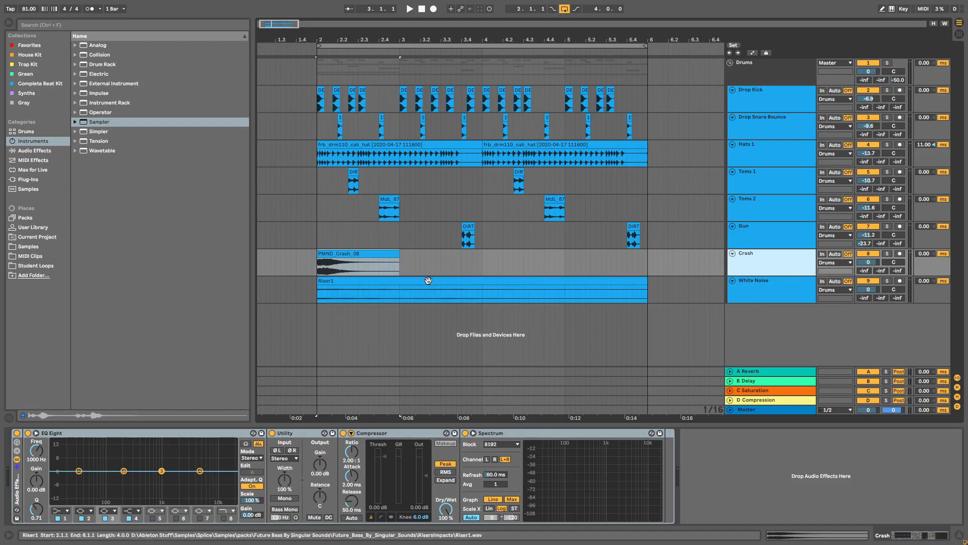
left_click(335, 262)
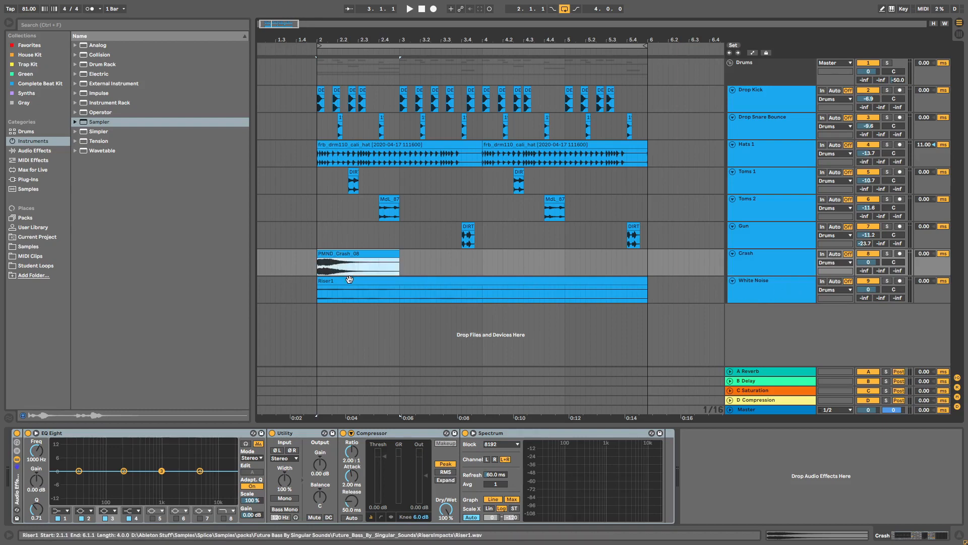
left_click(887, 254)
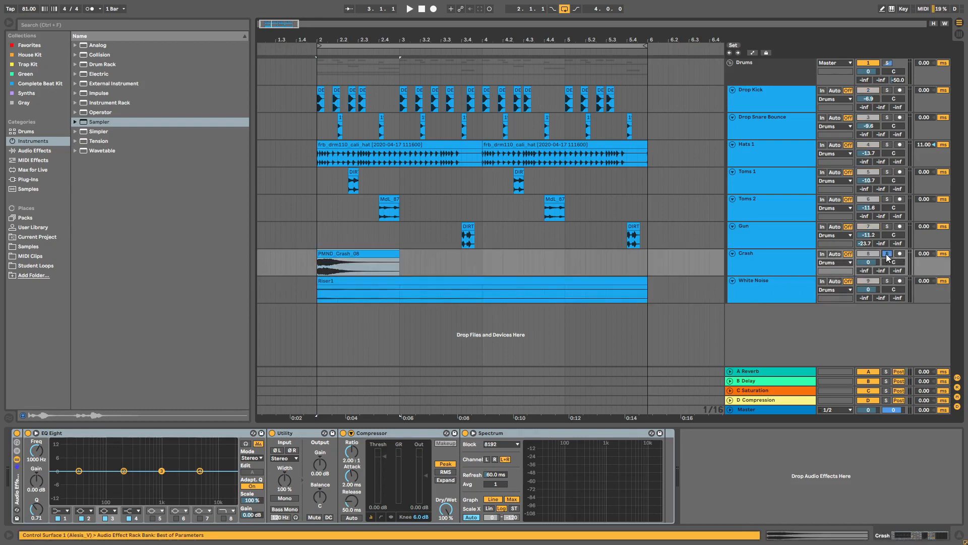
key("space")
left_click_drag(873, 263, 873, 269)
key("space")
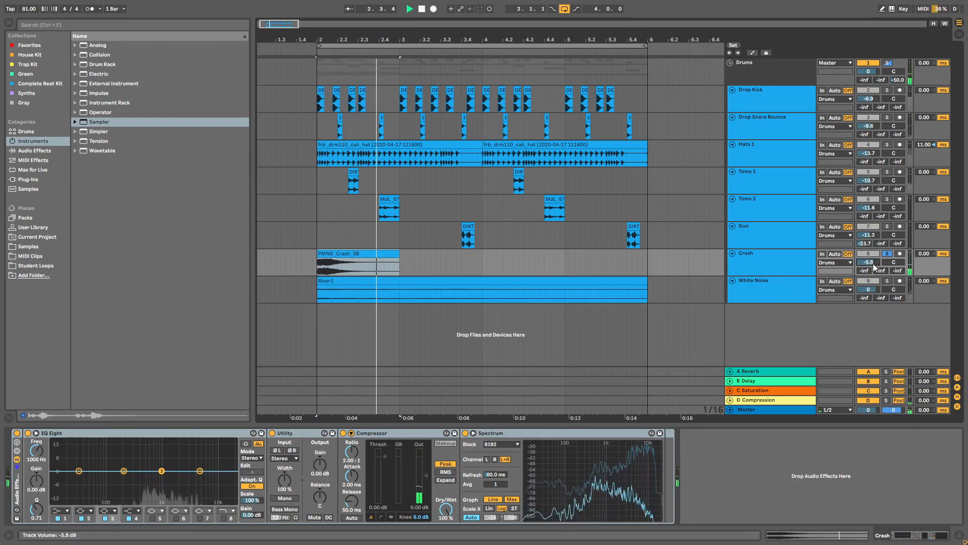
Step: Audition White Noise solo, then trim the PMND_Crash_08 clip to start at 2.2.1
left_click(887, 281)
key("space")
key("space")
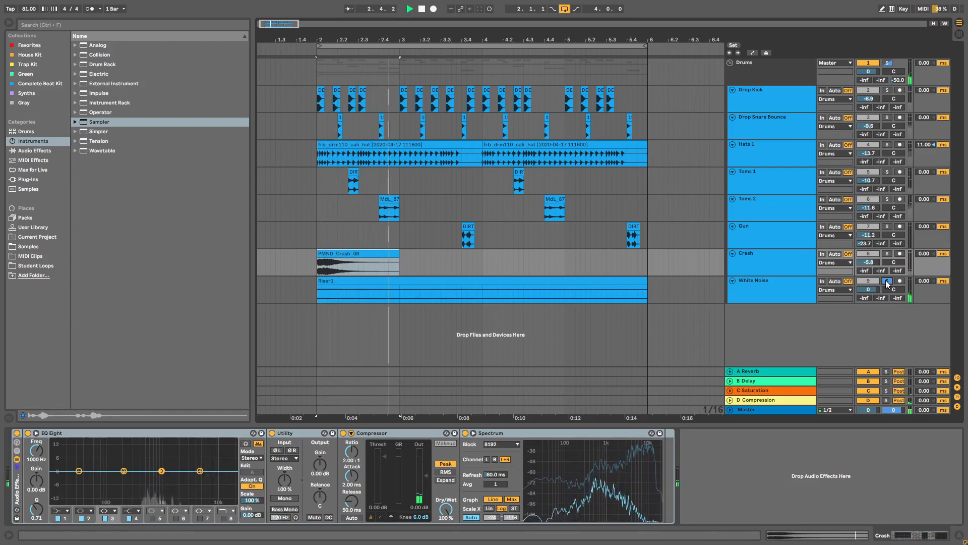
key("space")
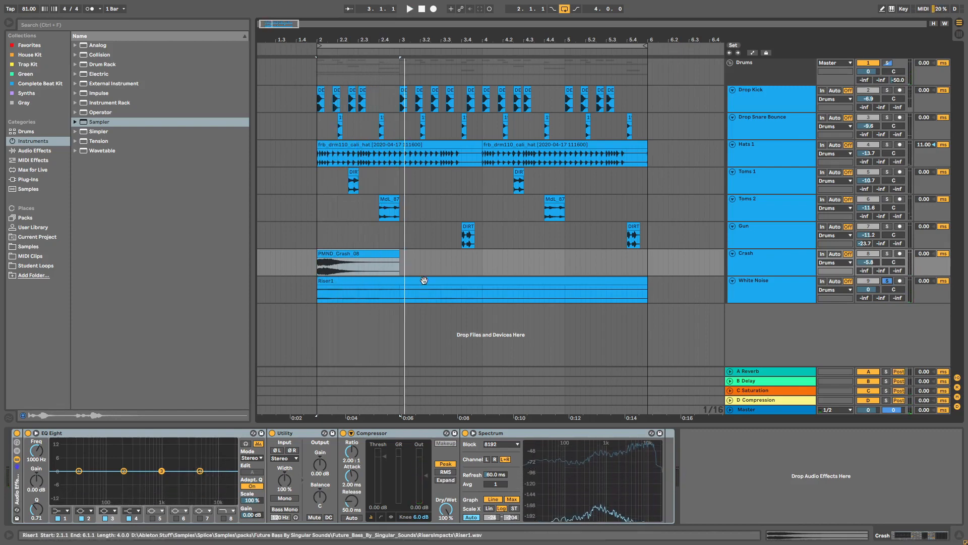
left_click(370, 255)
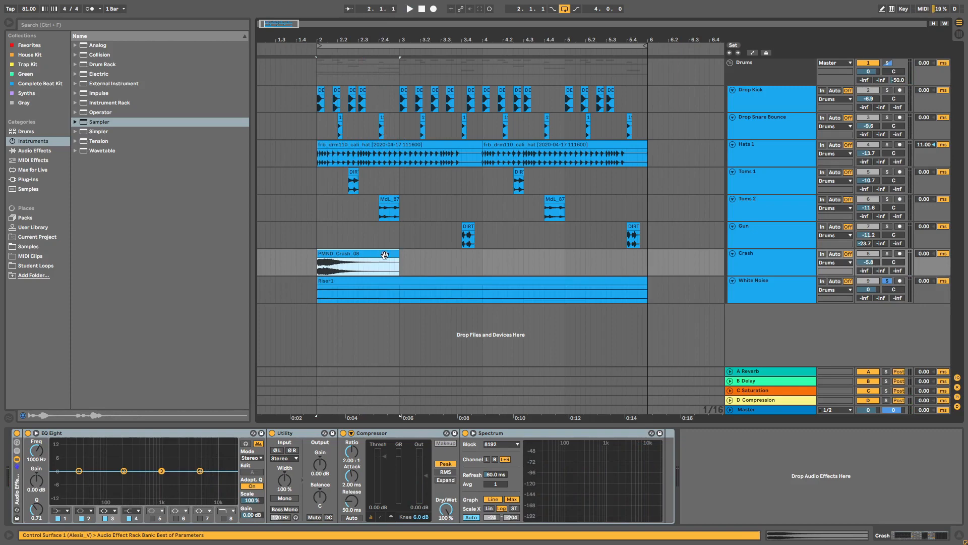
left_click_drag(363, 38, 457, 86)
left_click_drag(301, 254, 372, 254)
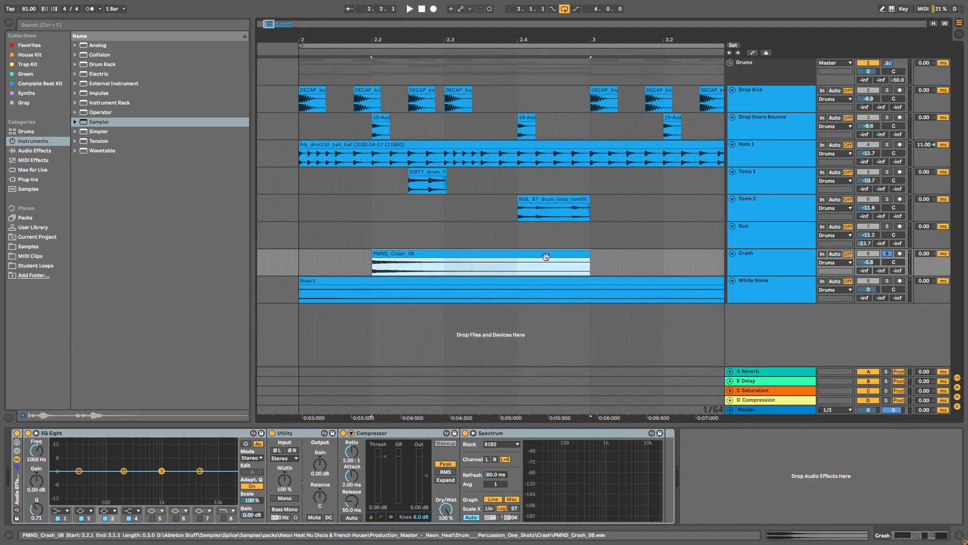
Step: Shorten the crash clip to one beat and audition it with the Riser1 clip
left_click_drag(565, 257, 532, 257)
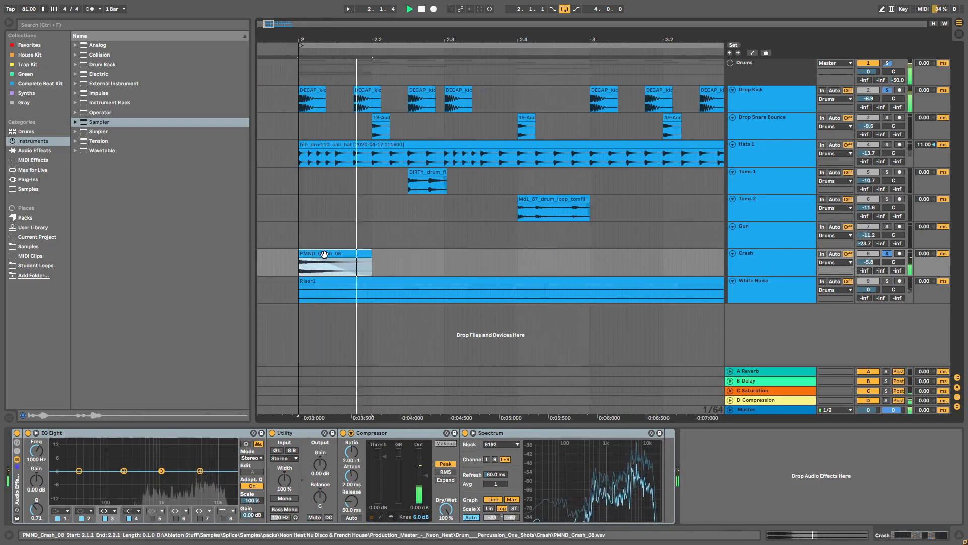
key("space")
key("space")
key("space")
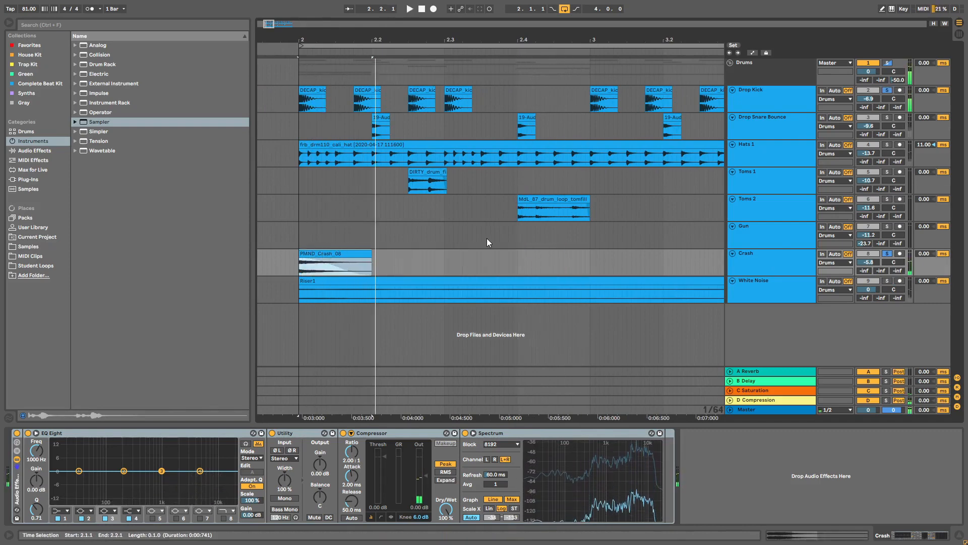
left_click(771, 281)
left_click(645, 280)
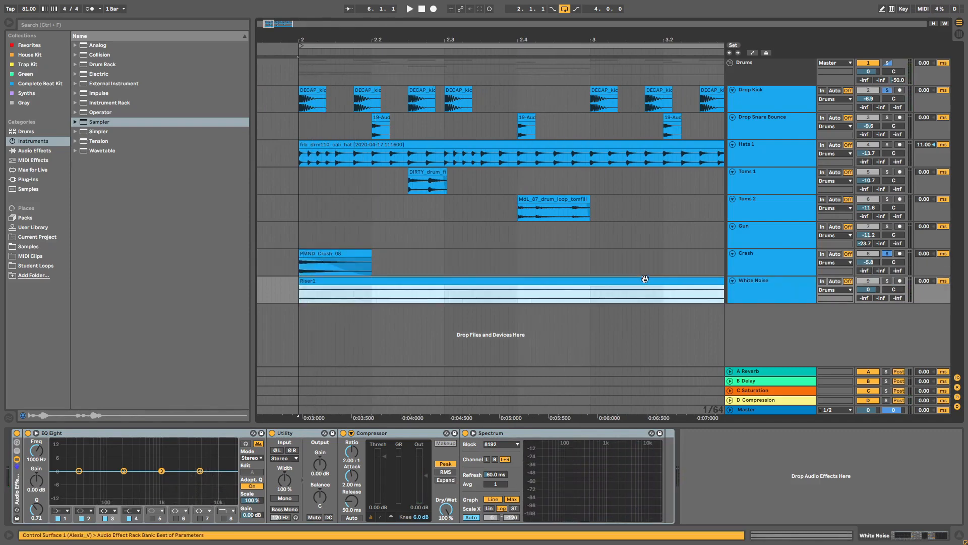
left_click_drag(552, 38, 454, 11)
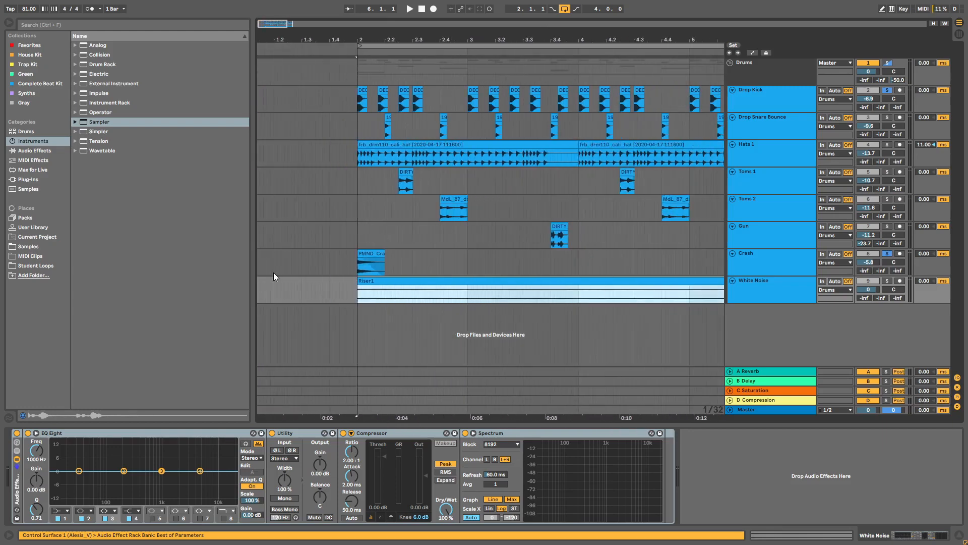
key("space")
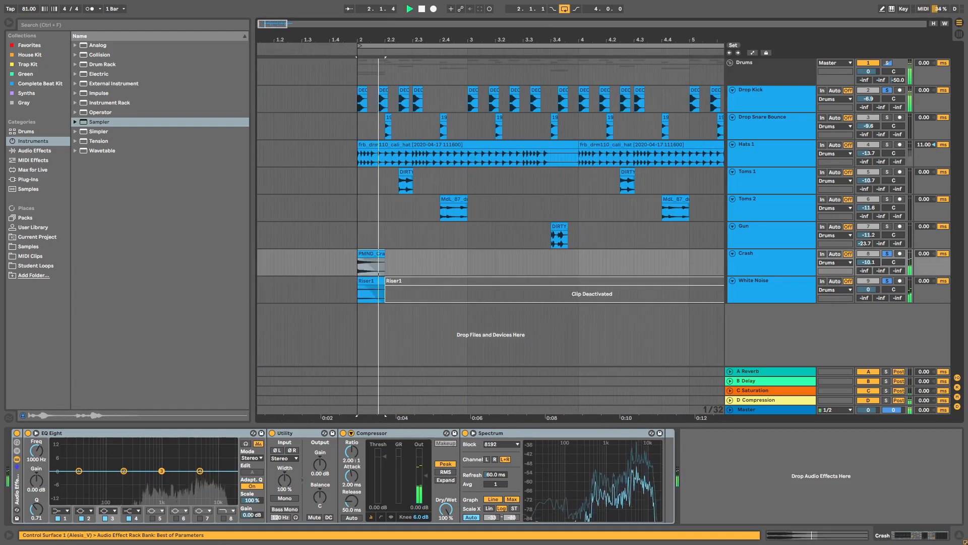
key("space")
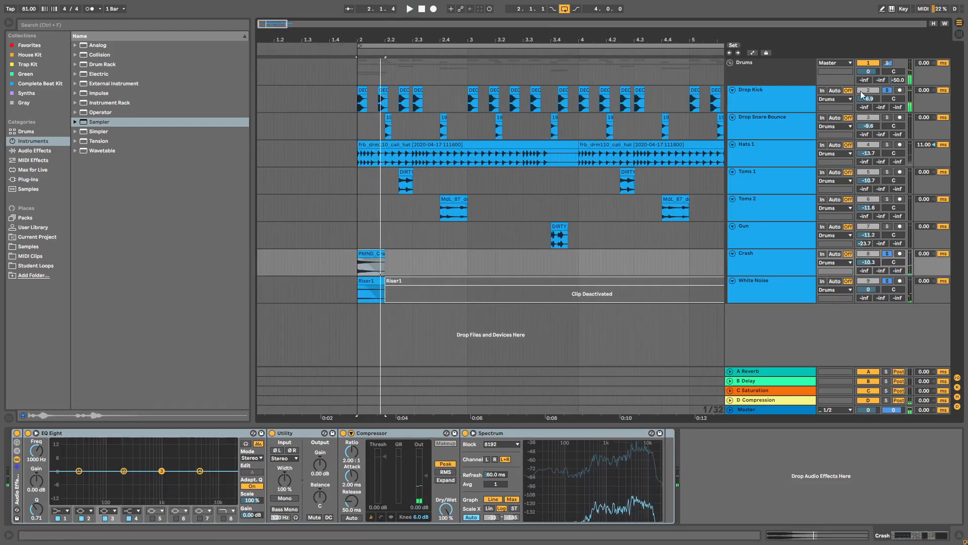
Step: Copy the PMND_Crash_08 and Riser1 clips to 2.2.3 and play them back
left_click_drag(396, 39, 430, 39)
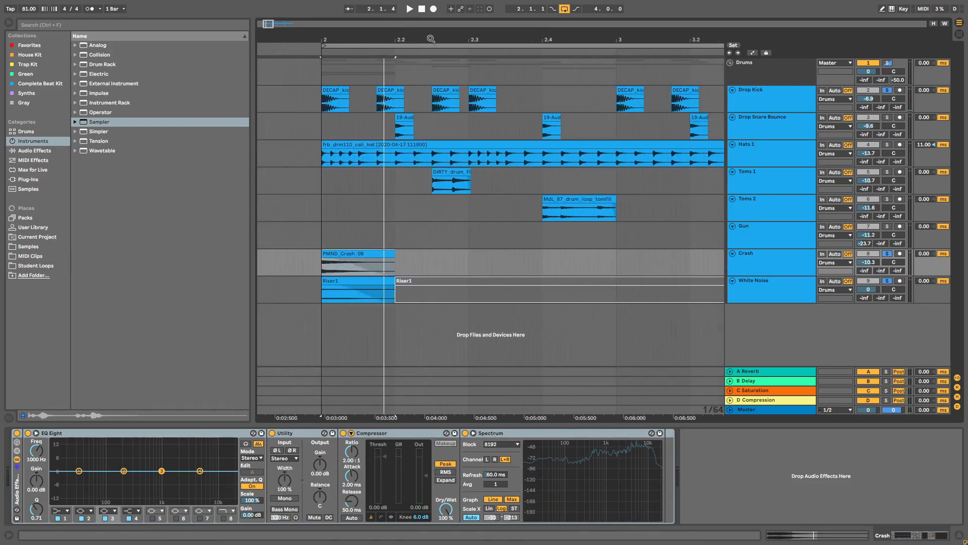
left_click(352, 273)
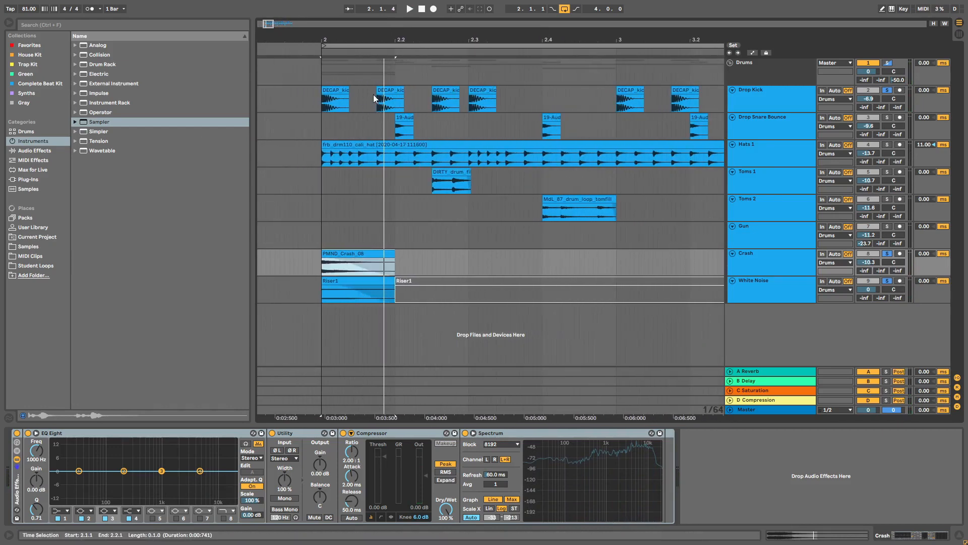
left_click(350, 280, "shift")
left_click_drag(340, 254, 488, 254)
key("space")
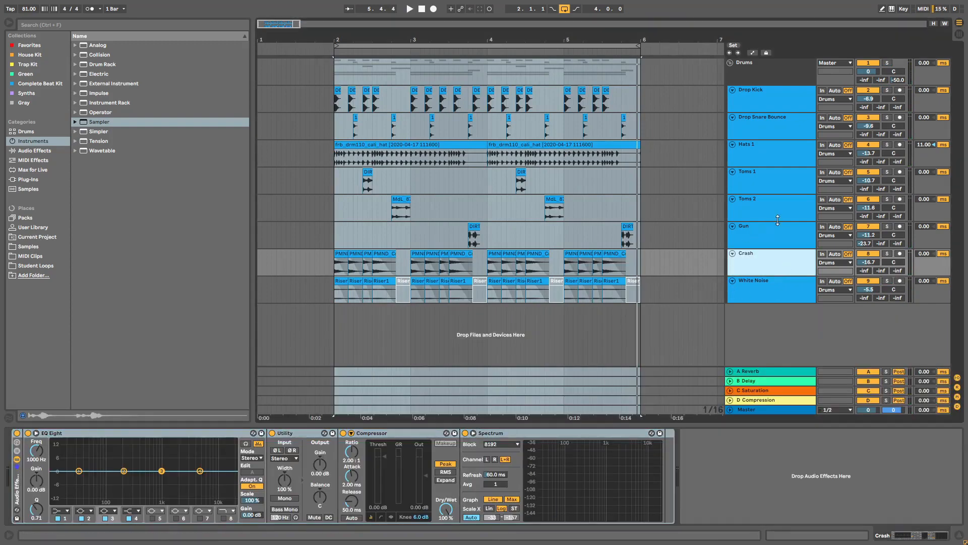
Step: Drag the Crash volume field in the mixer down to -20.1 dB
left_click(765, 201)
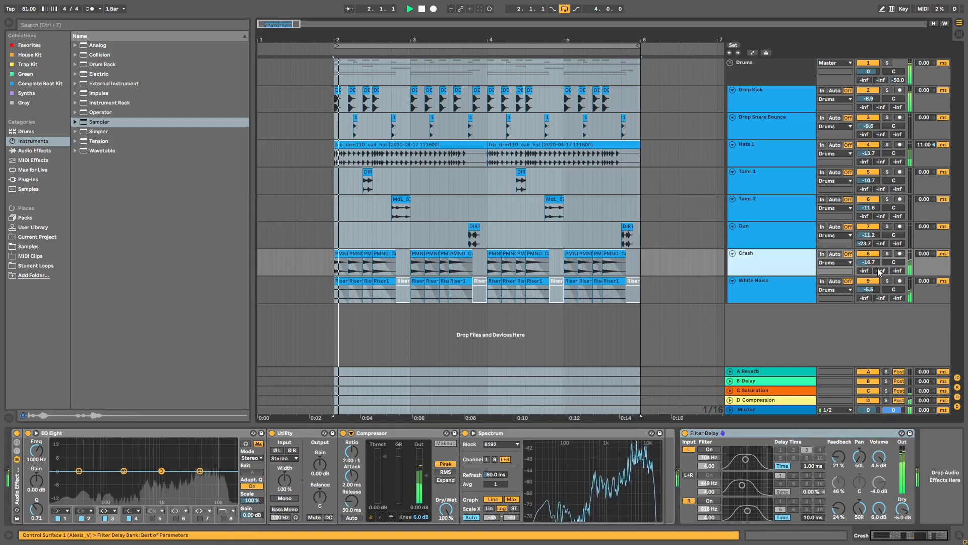
left_click_drag(873, 264, 872, 295)
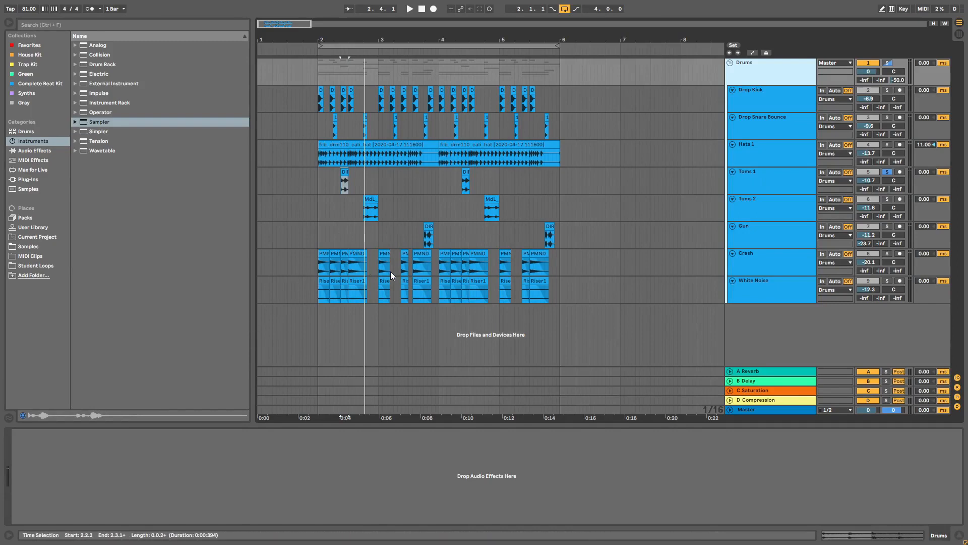
Step: Review the effects chains on the Drop Kick and Drop Snare Bounce tracks
left_click(763, 99)
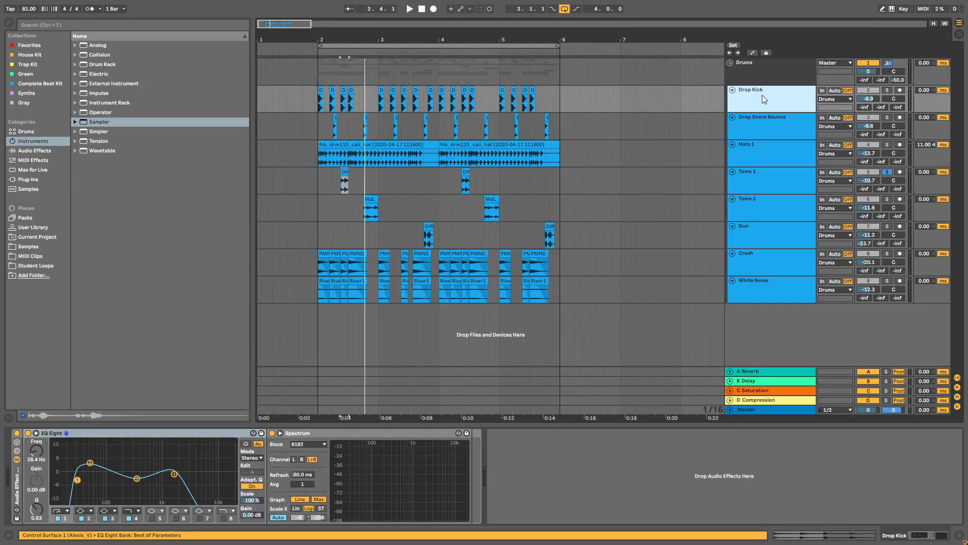
left_click(790, 133)
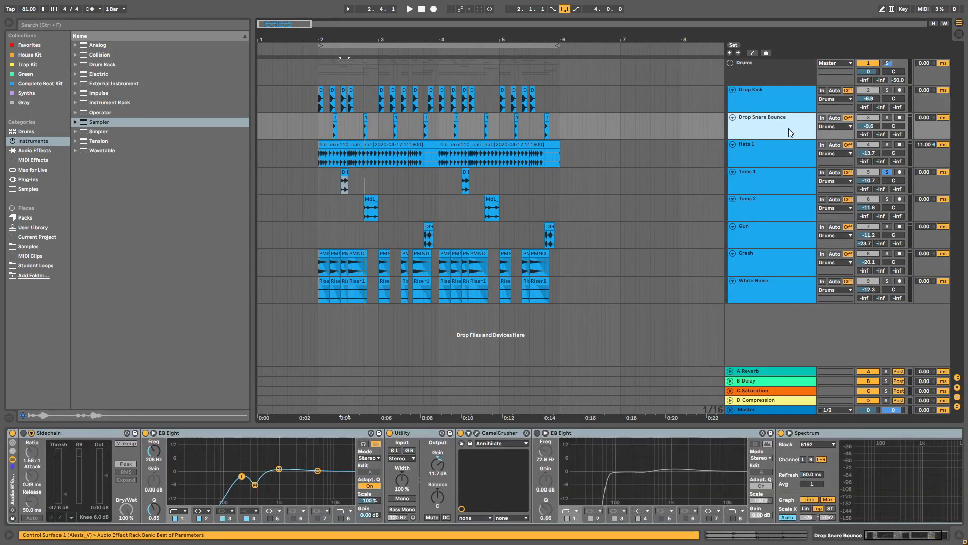
left_click(764, 103)
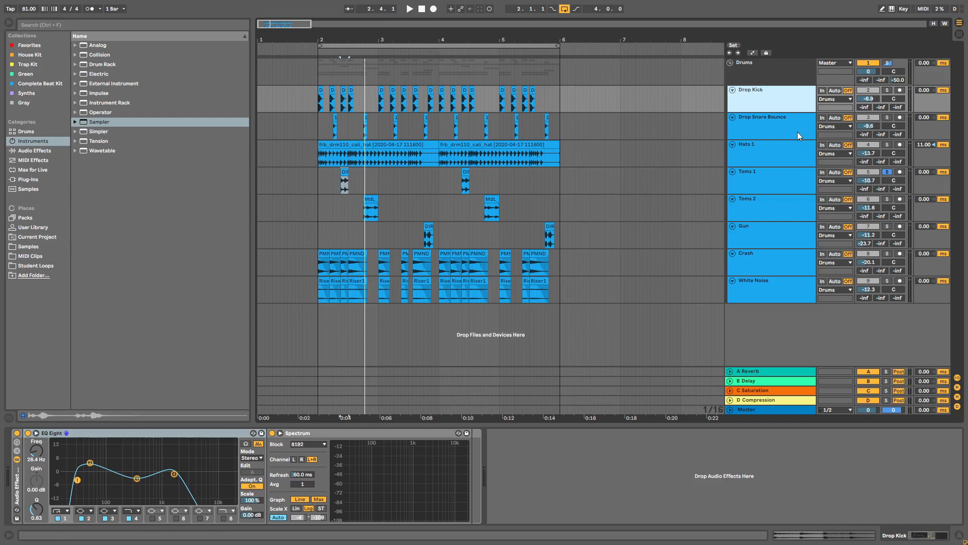
left_click(761, 128)
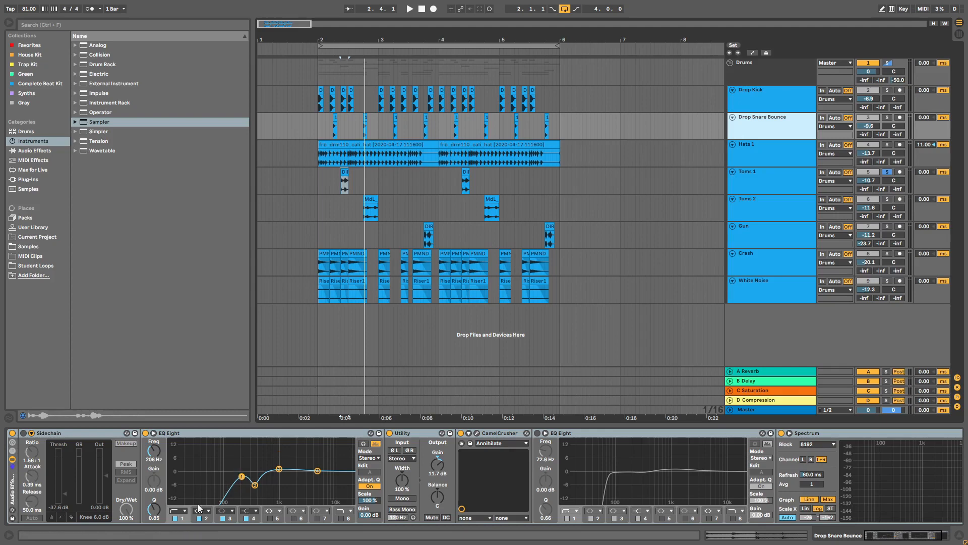
Step: Solo Drop Snare Bounce and compare the snare with its first EQ Eight off and on
left_click(887, 117)
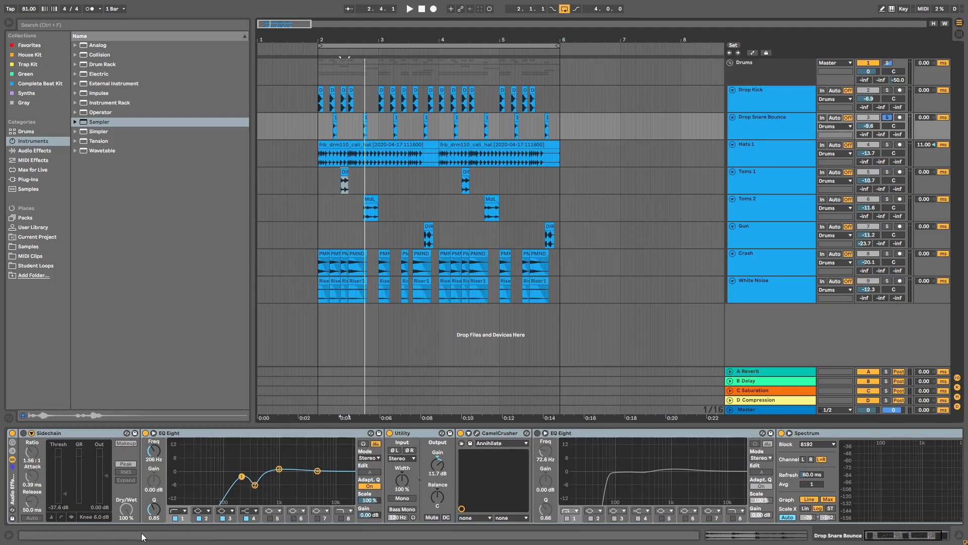
left_click(334, 115)
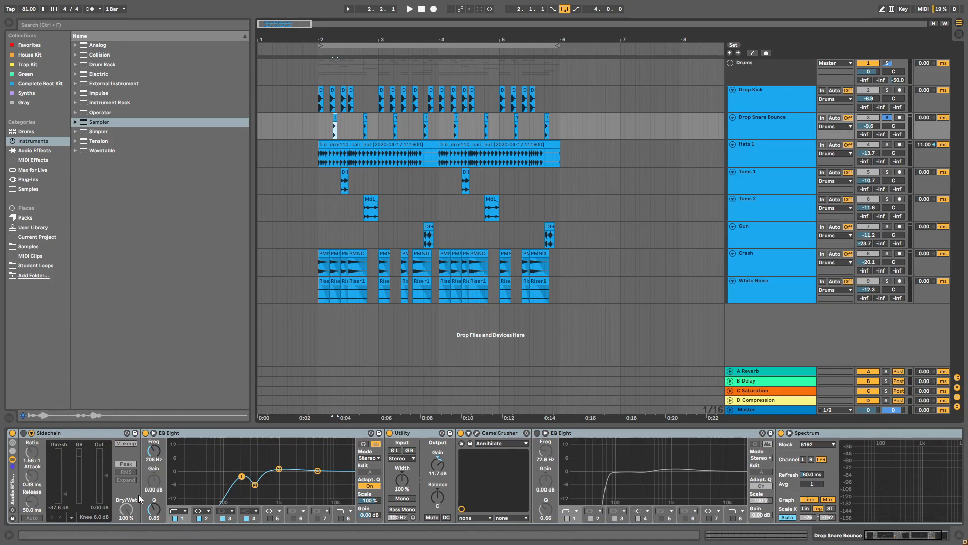
left_click(145, 433)
key("space")
key("space")
key("space")
key("space")
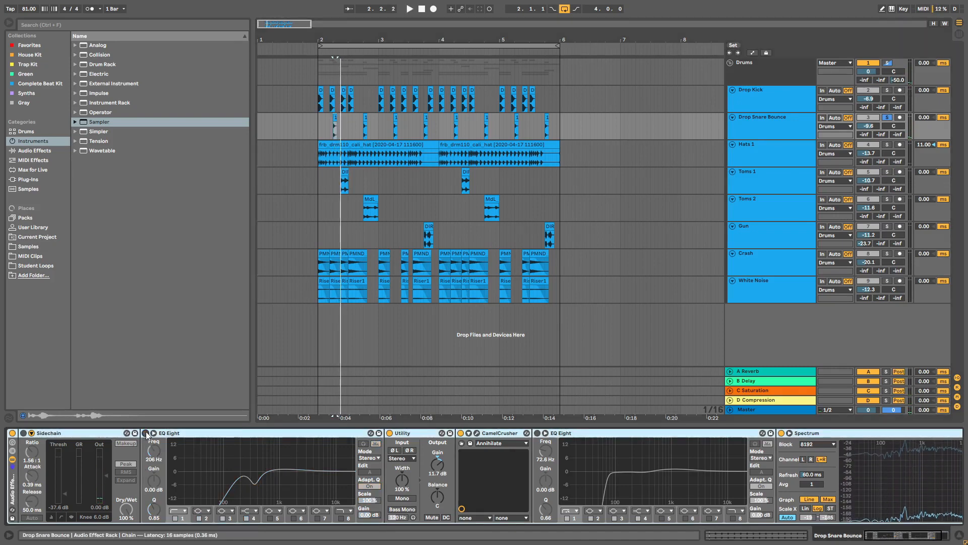
key("space")
key("space")
left_click(146, 434)
key("space")
key("space")
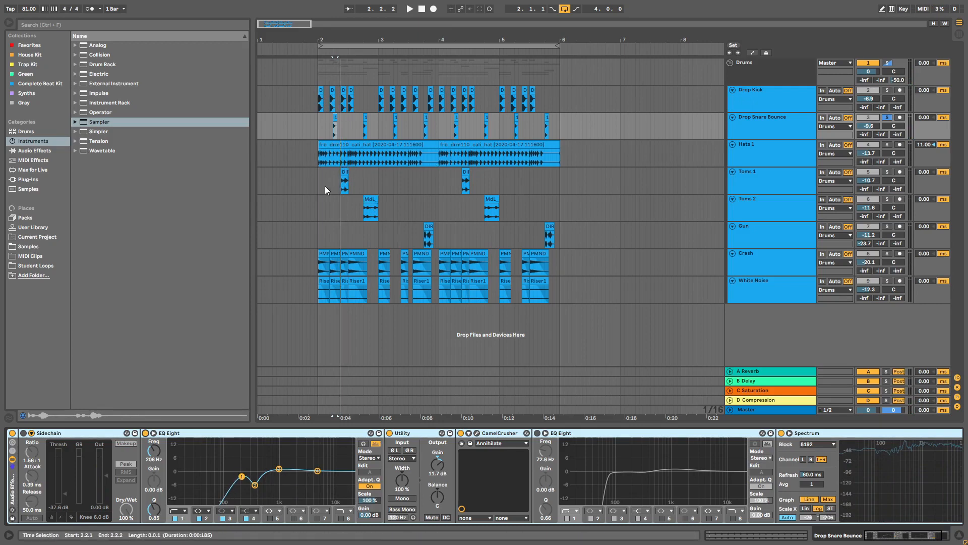
Step: Solo Hats 1 and audition the hats with their EQ bypassed
key("Down")
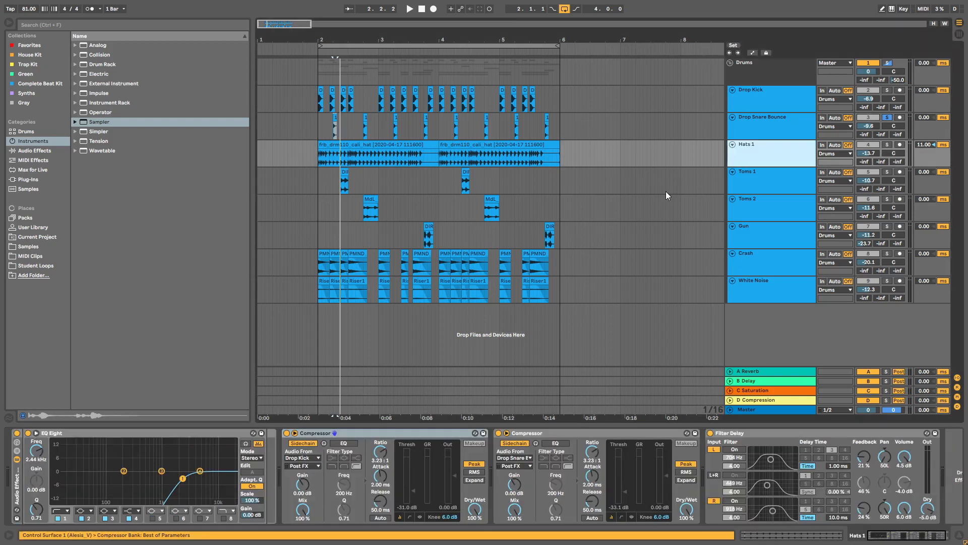
left_click(886, 145)
key("space")
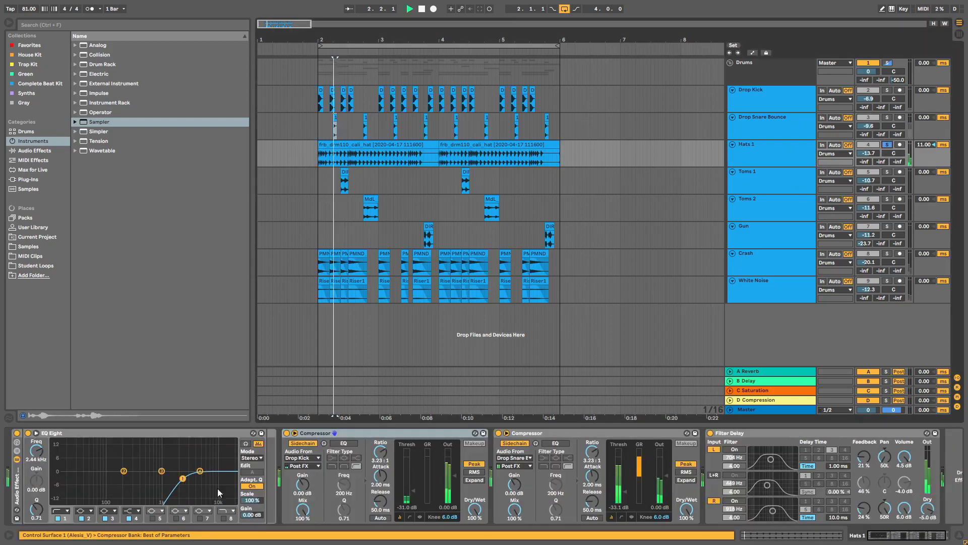
left_click(28, 433)
key("space")
key("space")
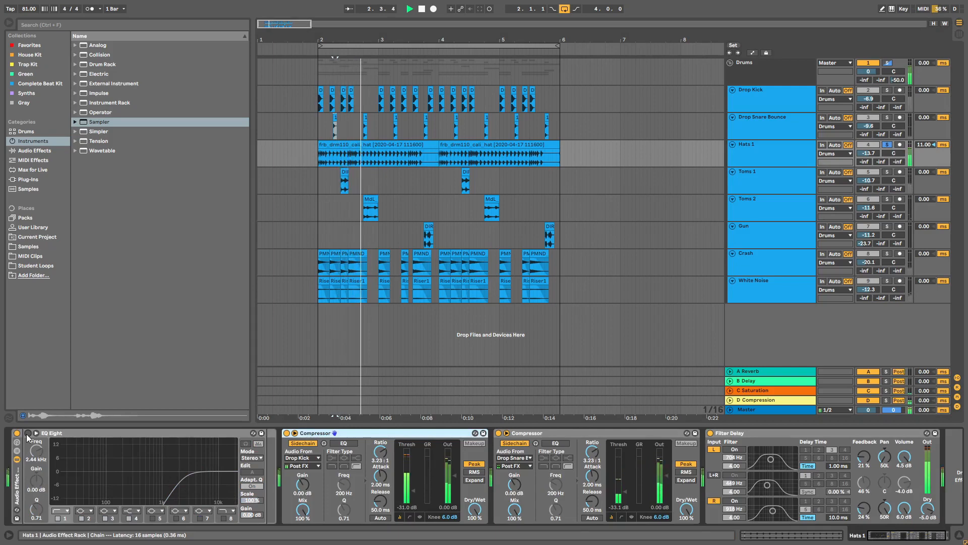
key("space")
Step: Solo Toms 1 and make its EQ band 1 a low cut near 102 Hz
left_click(788, 179)
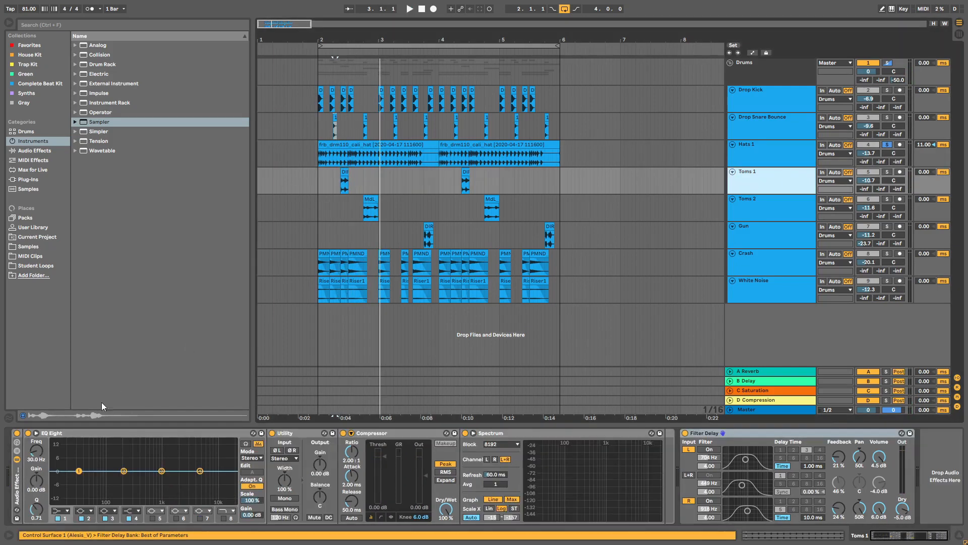
left_click(886, 172)
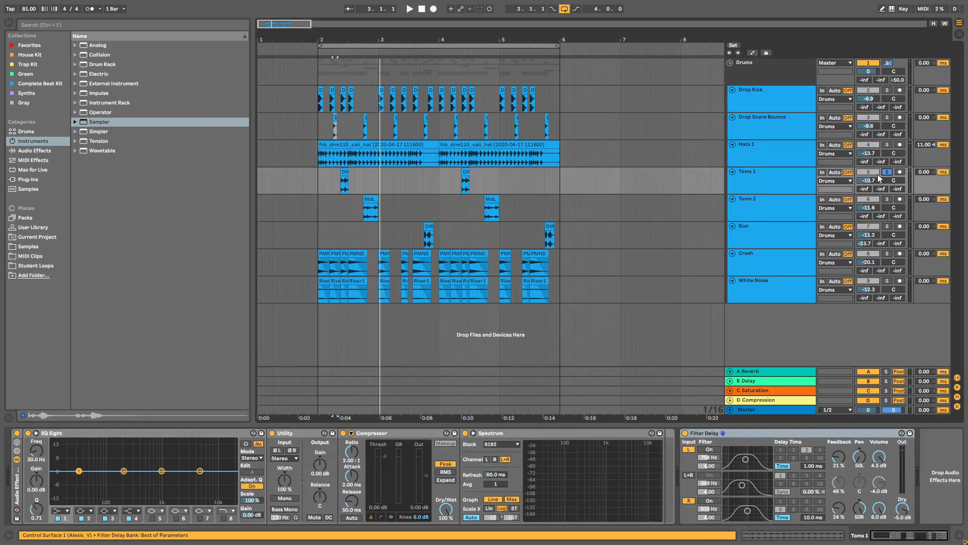
left_click(344, 172)
key("space")
left_click(61, 511)
left_click(60, 449)
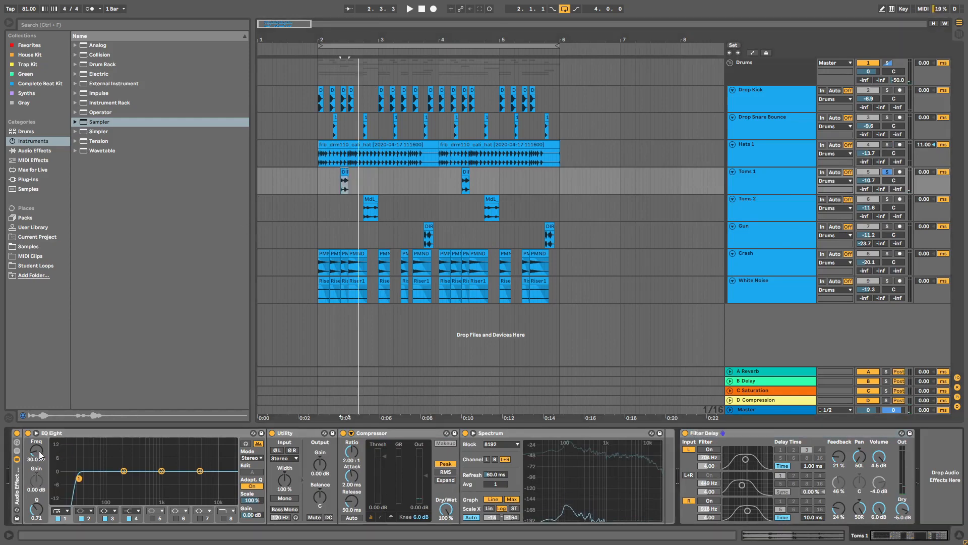
left_click_drag(35, 455, 34, 449)
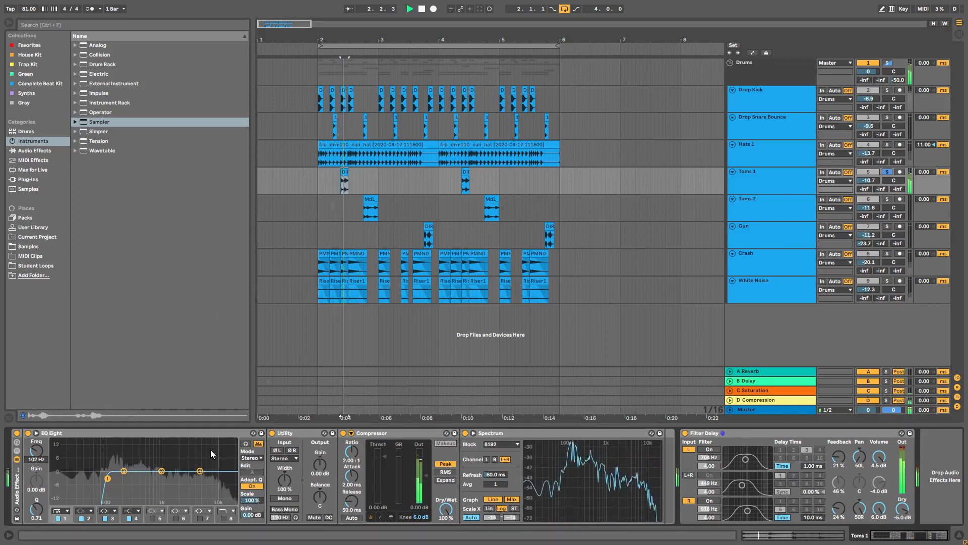
Step: Solo Toms 2 and give EQ band 1 a steep low cut at 100 Hz
left_click(741, 218)
left_click(887, 201)
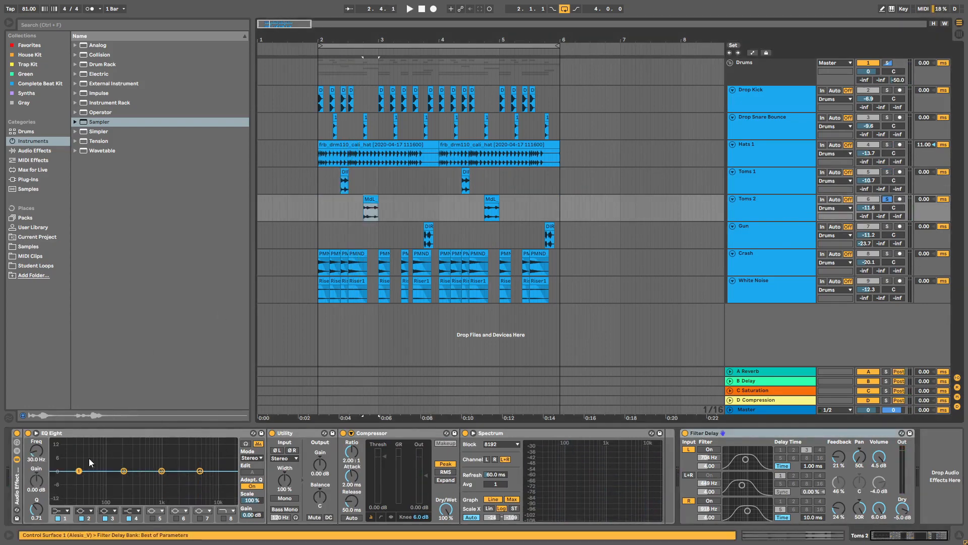
left_click(60, 510)
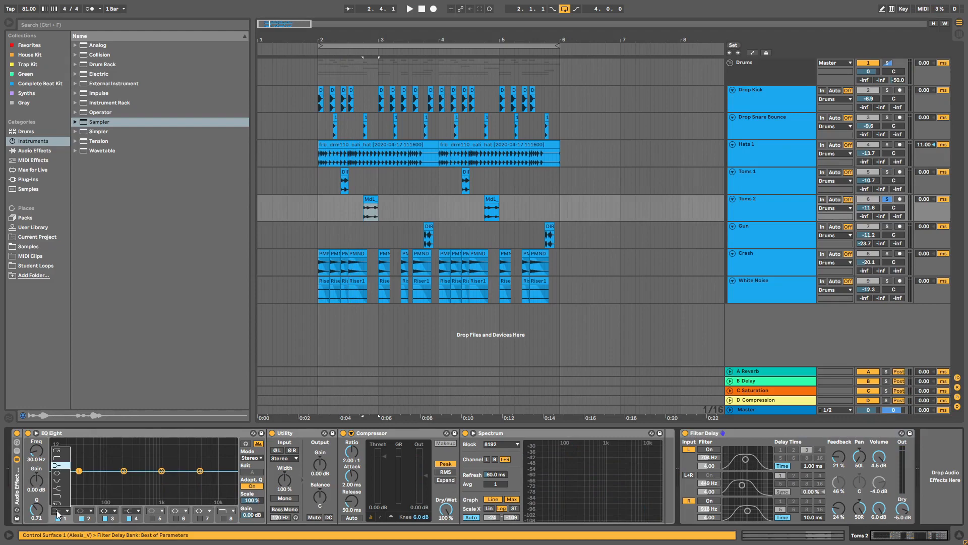
left_click(60, 451)
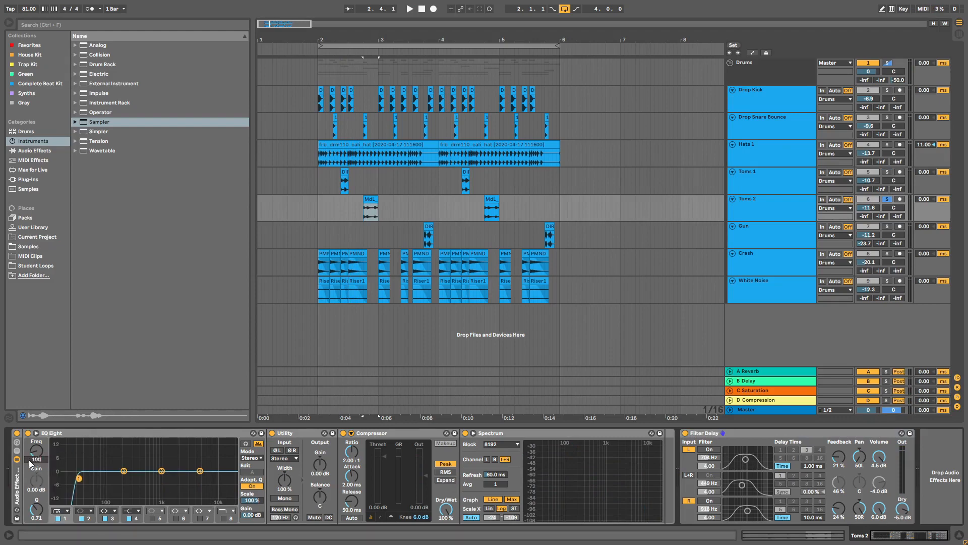
left_click(30, 463)
type("100")
key("Return")
Step: Solo the Gun track and audition its clip at 3.4.1
left_click(472, 228)
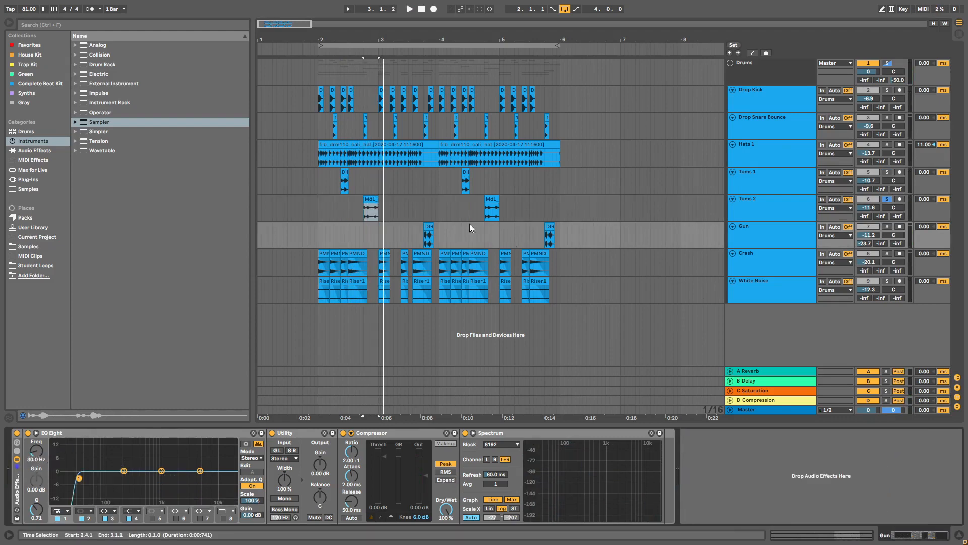
left_click(888, 227)
left_click(428, 227)
key("space")
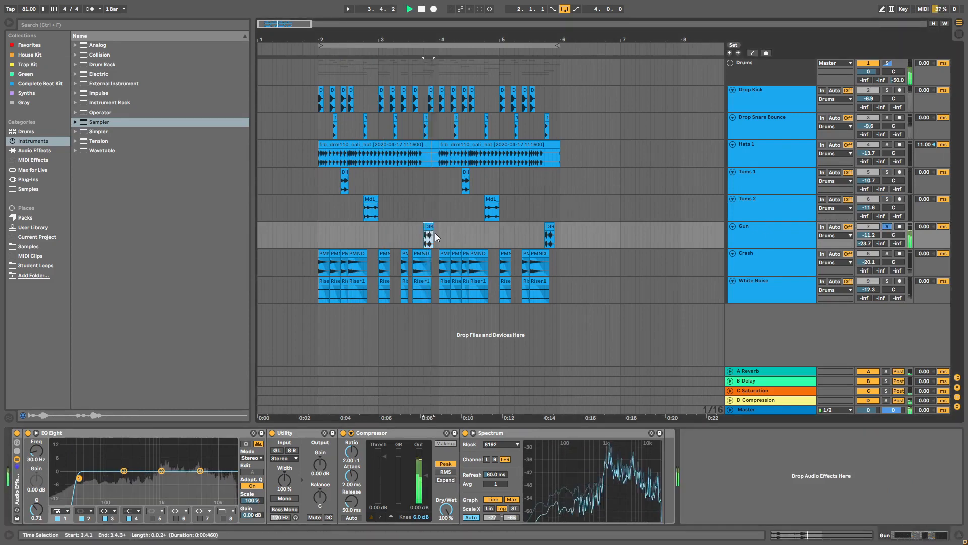
key("space")
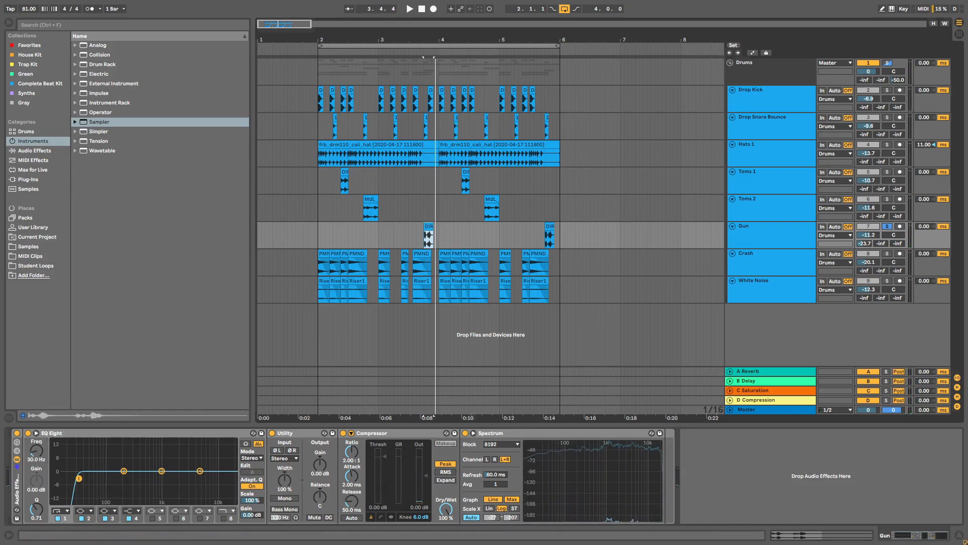
key("space")
Step: Tune the Gun low cut, trying 240 Hz before settling near 150 Hz
left_click_drag(79, 478, 123, 478)
key("space")
key("space")
key("space")
key("space")
key("space")
key("space")
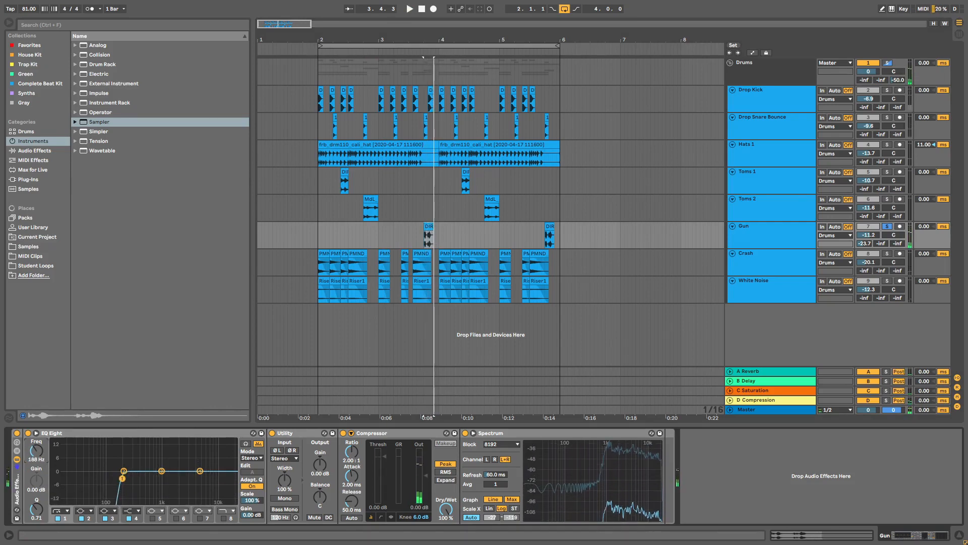
left_click_drag(36, 461, 37, 464)
key("space")
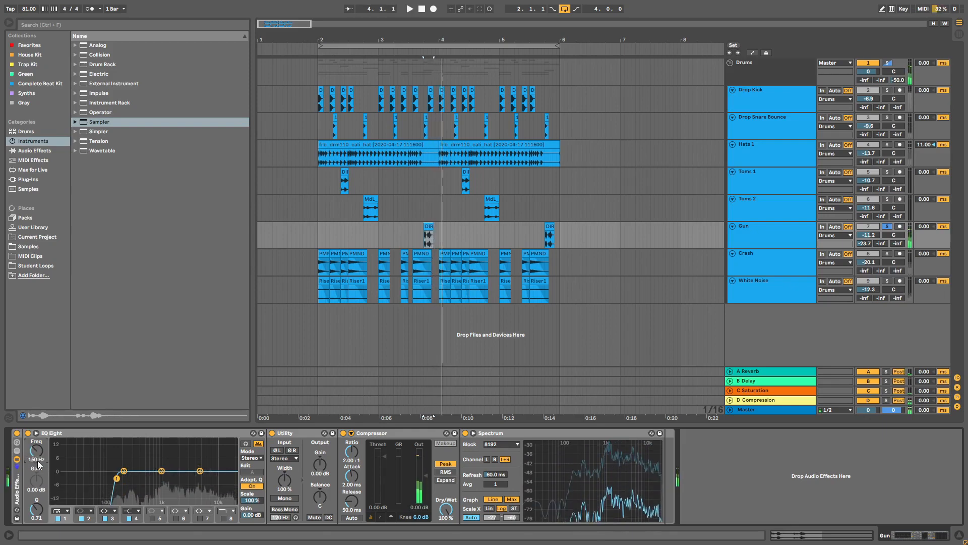
key("space")
key("space")
left_click(764, 273)
left_click(769, 286)
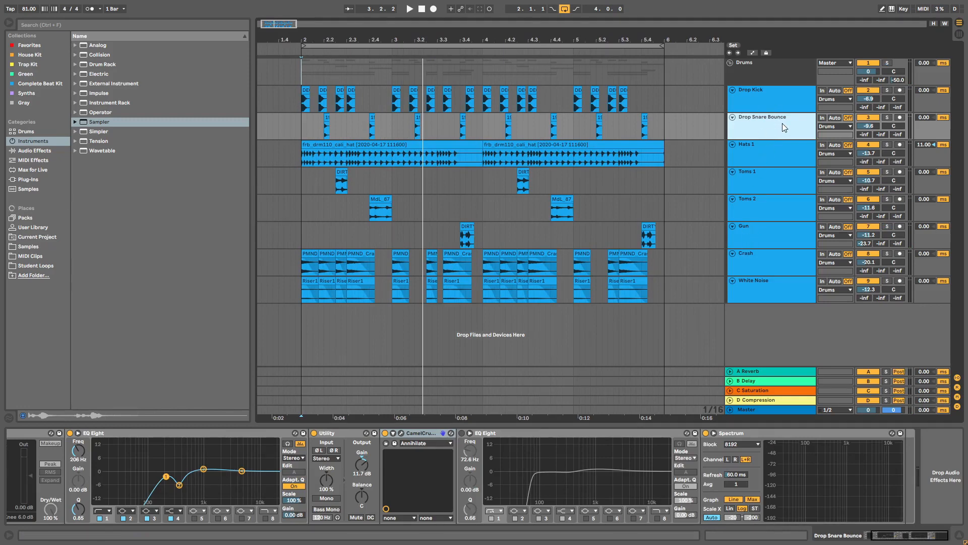
Step: Bring up the CamelCrusher plugin window for the Drop Snare Bounce snare clip
left_click(755, 160)
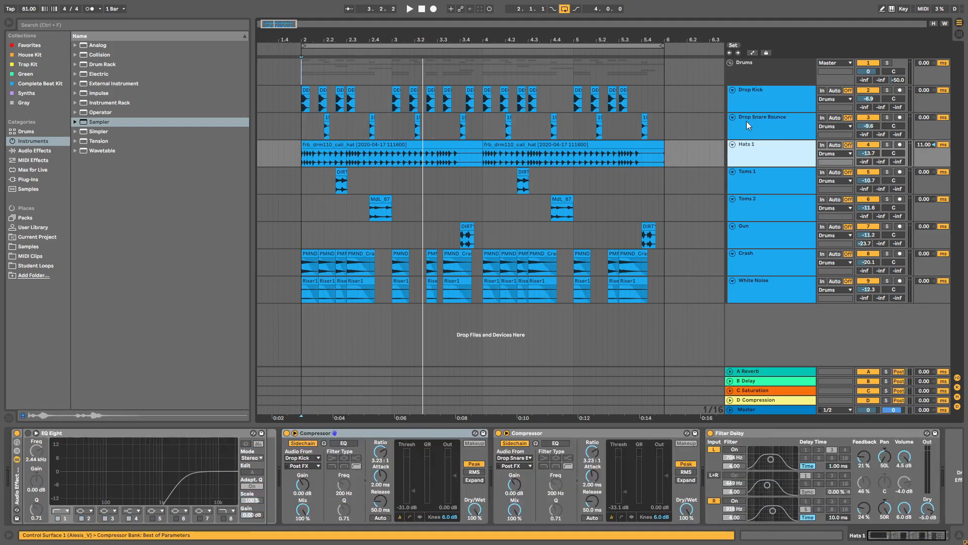
left_click(750, 126)
left_click(327, 121)
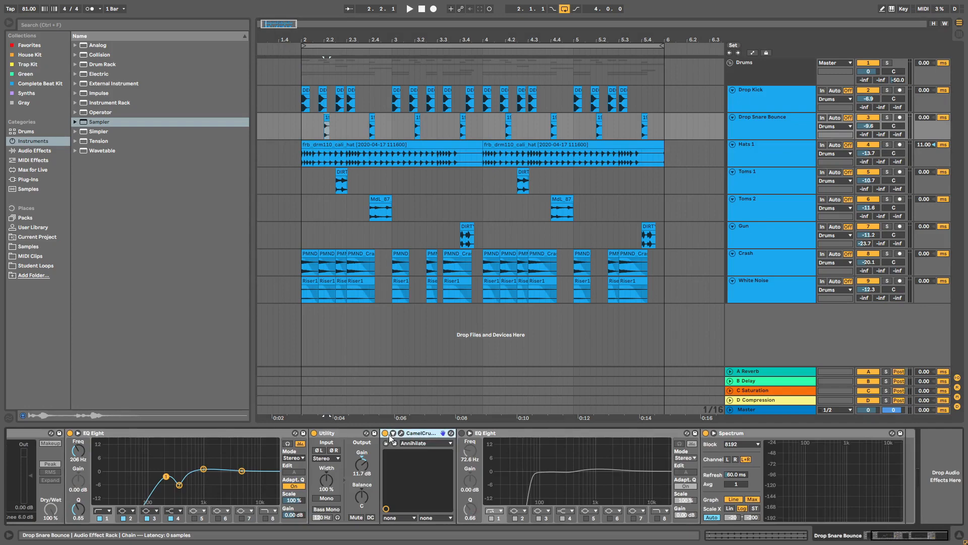
left_click(402, 434)
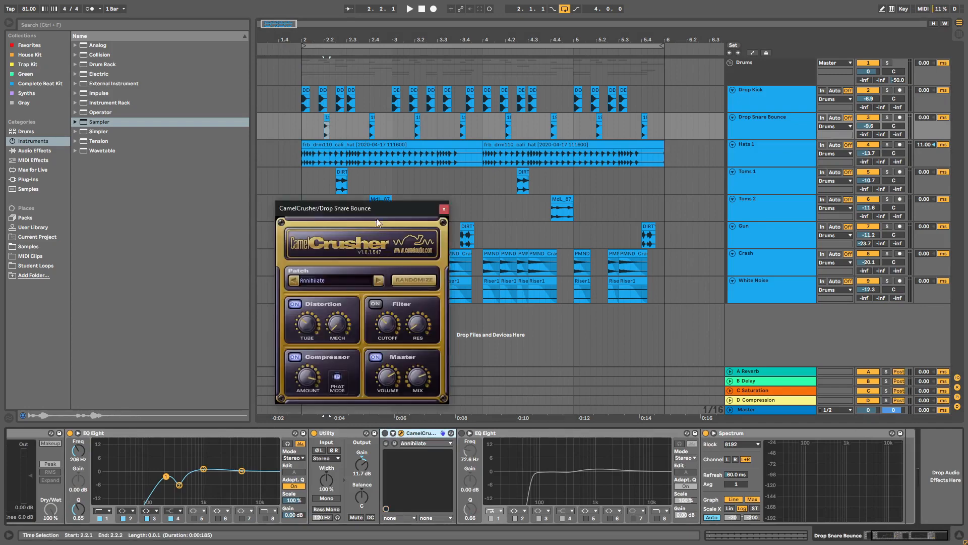
left_click_drag(381, 214, 717, 210)
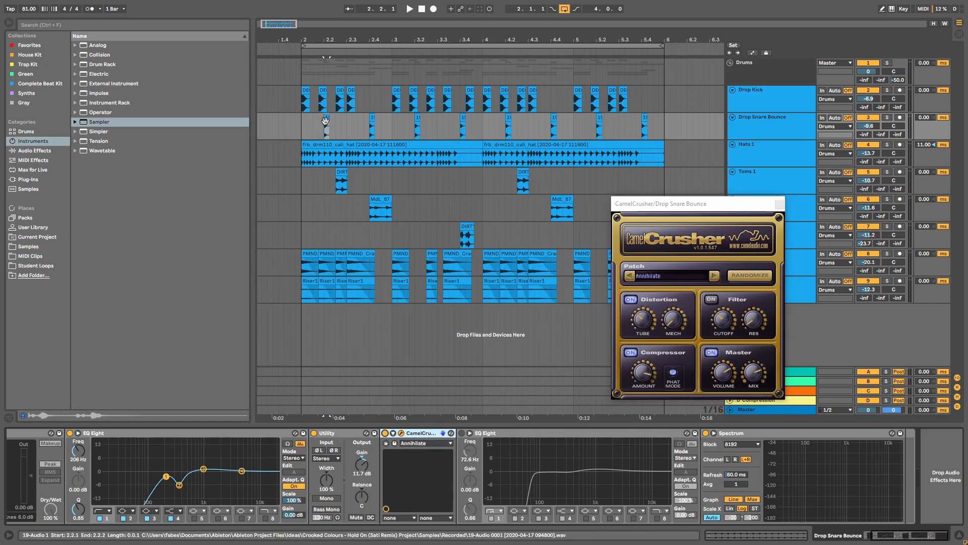
Step: Compare the snare with CamelCrusher bypassed and active, then close the plugin window
left_click(326, 122)
key("space")
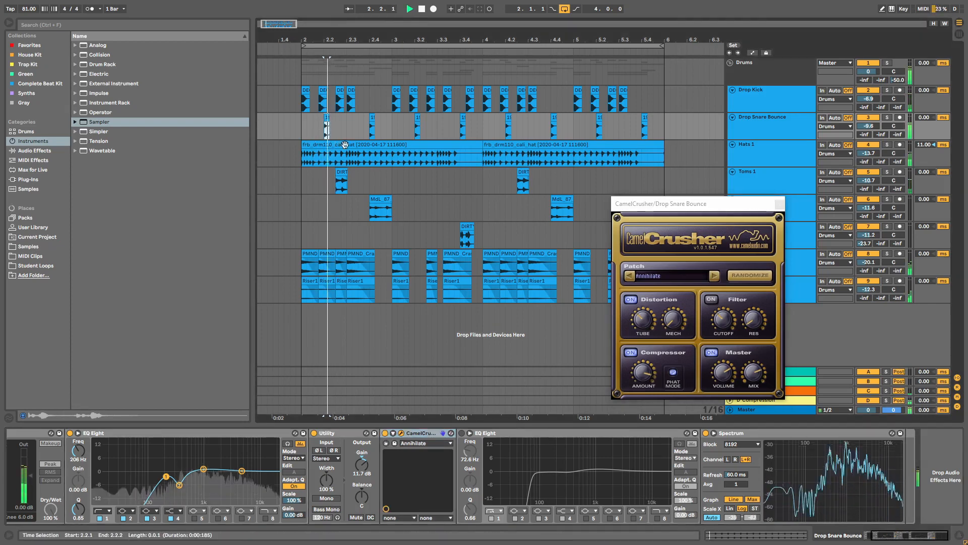
left_click(385, 433)
key("space")
key("space")
key("space")
key("space")
key("space")
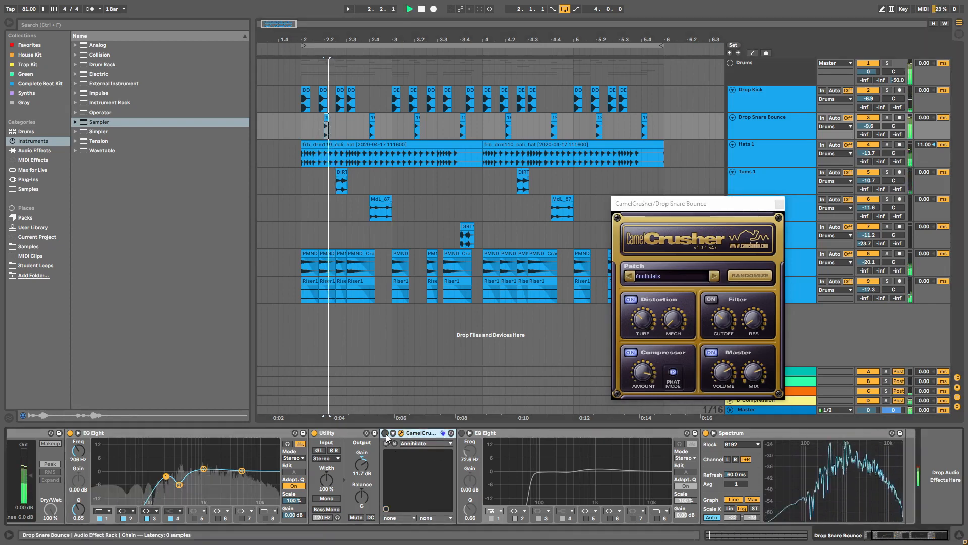
key("space")
left_click(780, 205)
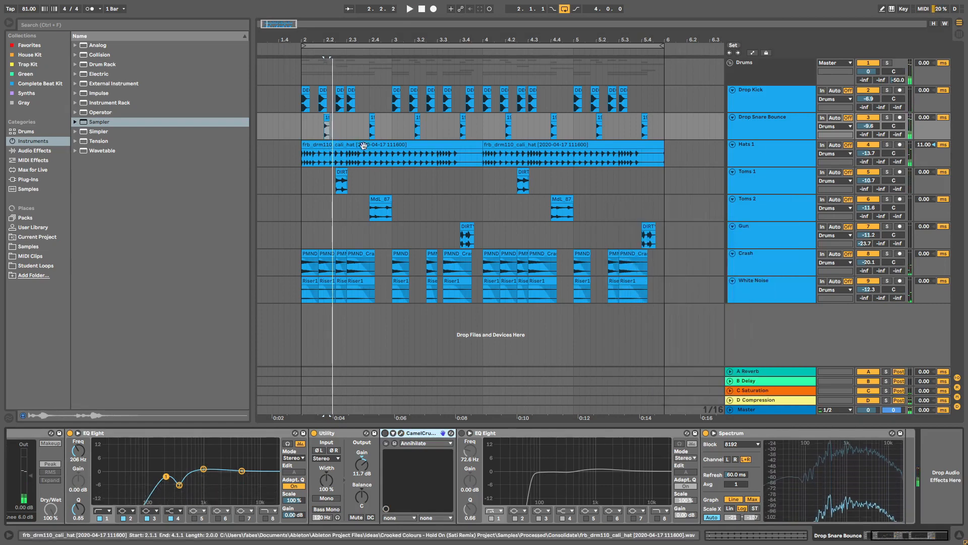
Step: Play the drums from 2.1.1 toggling CamelCrusher, leaving it switched off
left_click(303, 132)
key("space")
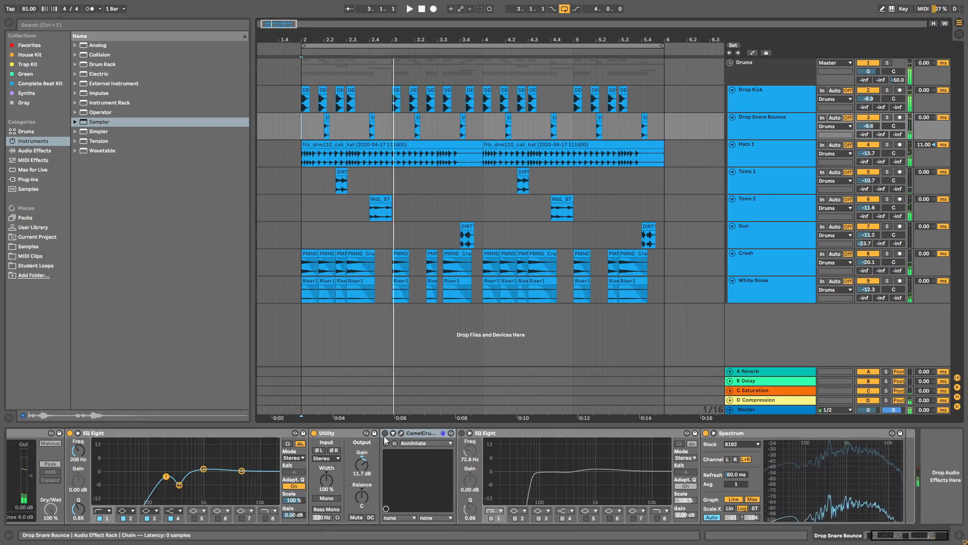
left_click(385, 434)
key("space")
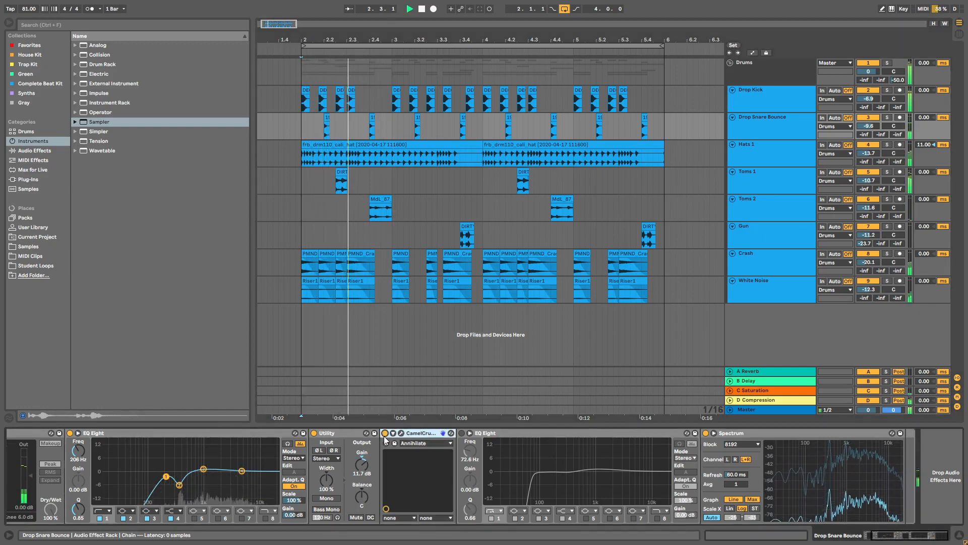
key("space")
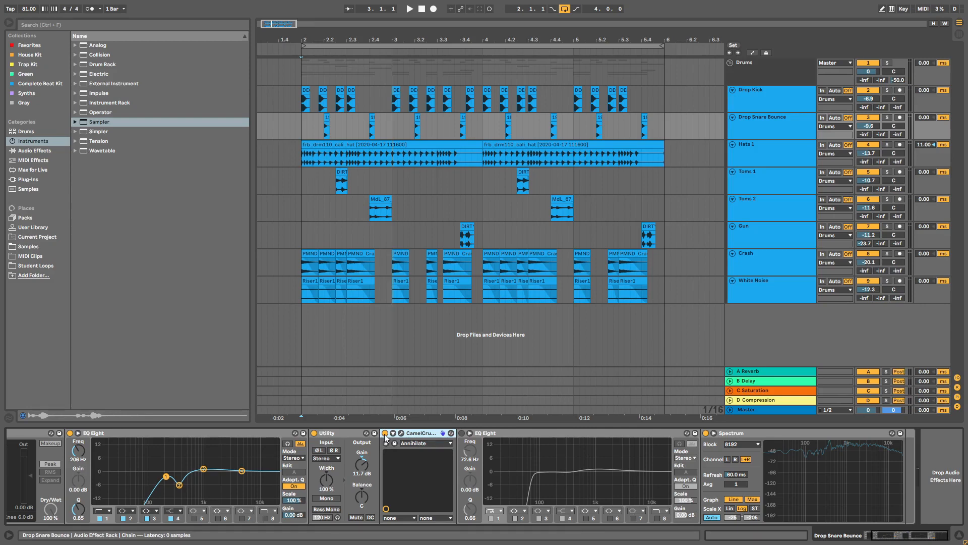
left_click(385, 433)
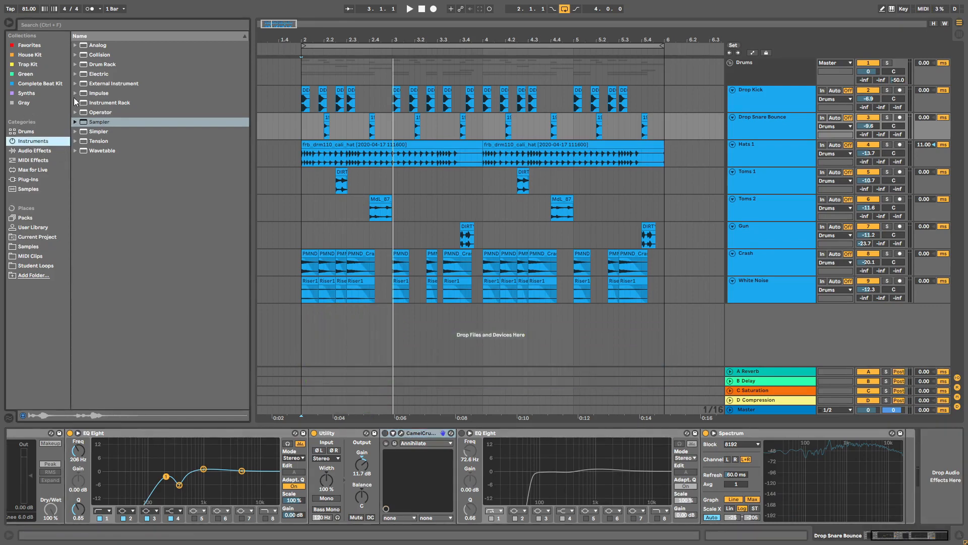
Step: Insert a Saturator between CamelCrusher and the second EQ Eight, and enable that EQ
left_click(34, 150)
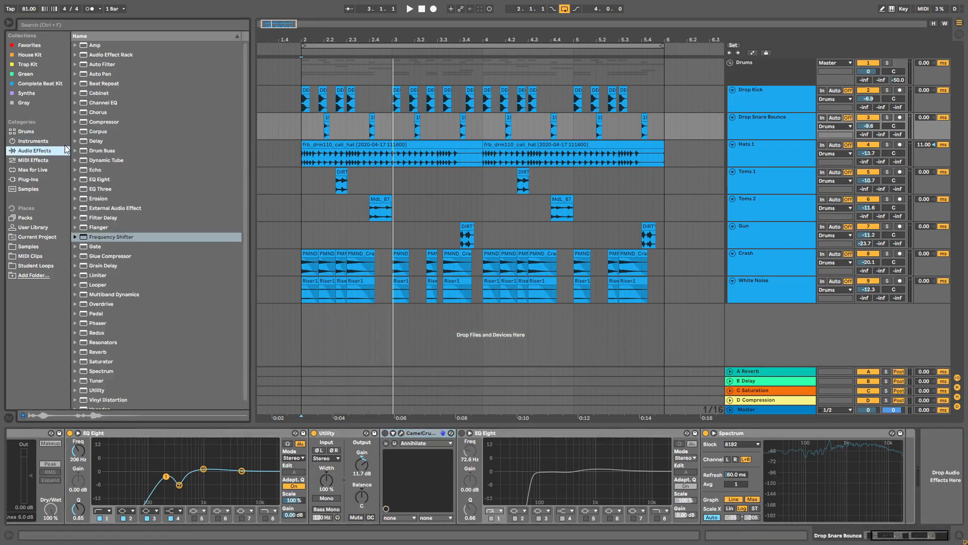
scroll(128, 273, "down", 1)
left_click(99, 358)
scroll(84, 364, "up", 1)
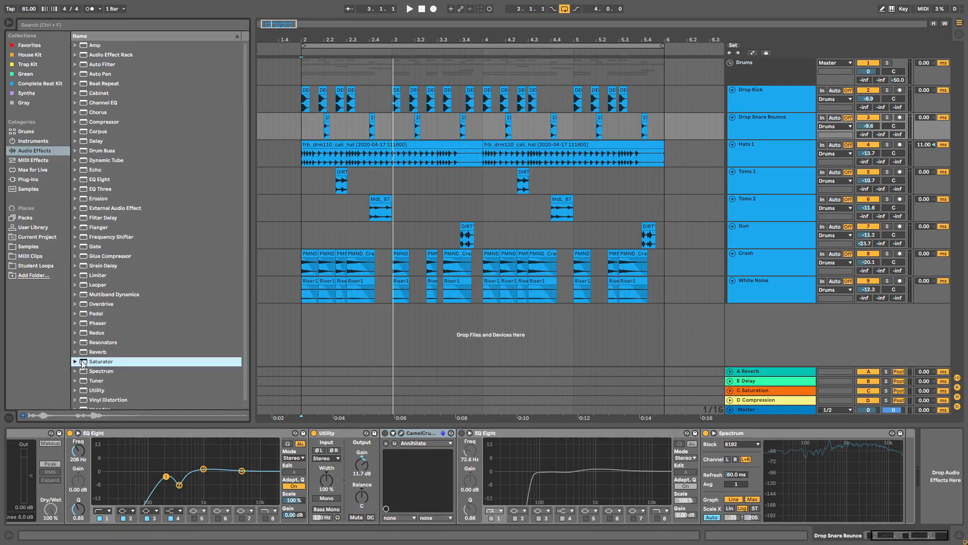
mouse_move(714, 413)
left_mouse_down()
mouse_move(925, 454)
mouse_move(501, 474)
left_mouse_up()
left_click(643, 433)
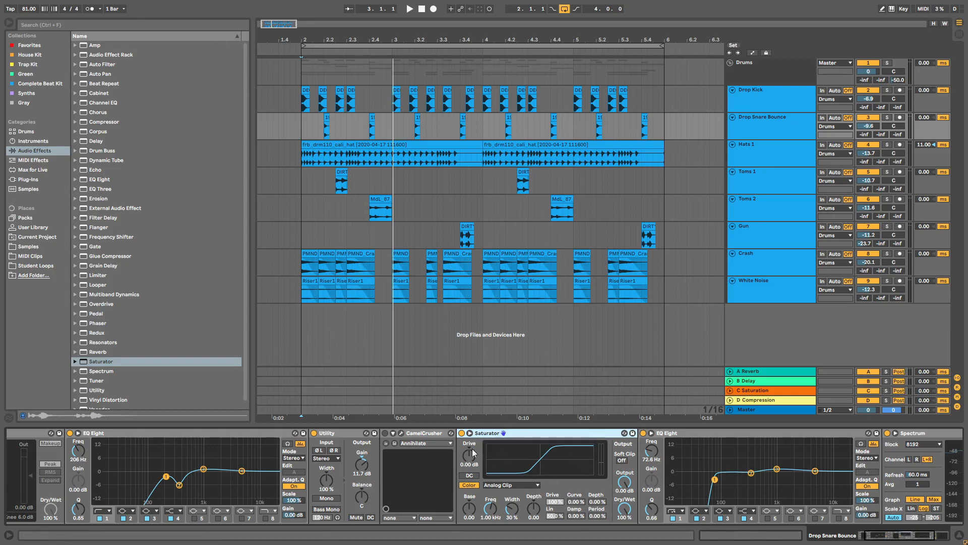
Step: Solo the snare and raise the Saturator drive to 8.57 dB
left_click(327, 119)
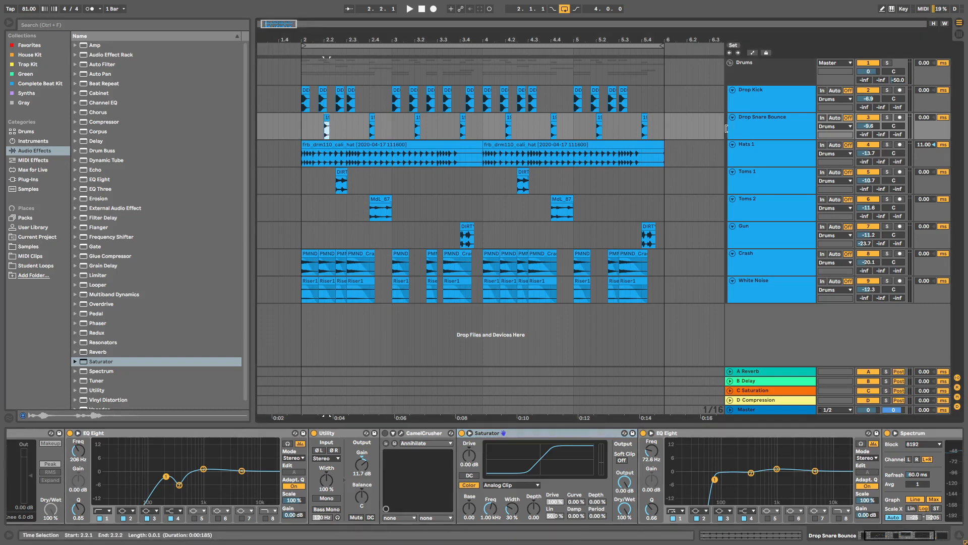
left_click(889, 117)
key("space")
left_click_drag(469, 455, 469, 443)
key("space")
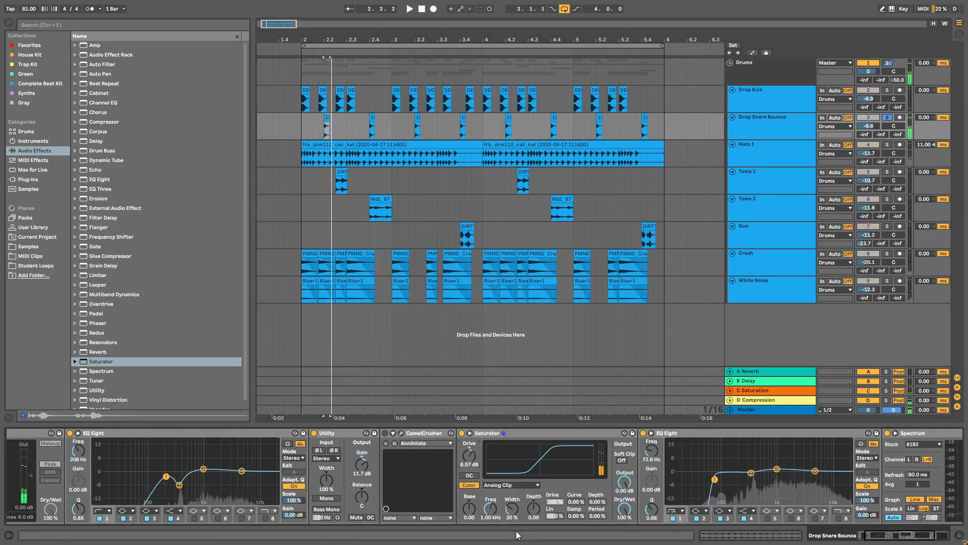
Step: Unsolo the snare and lower the Drop Snare Bounce track to -13.5 dB
left_click(887, 117)
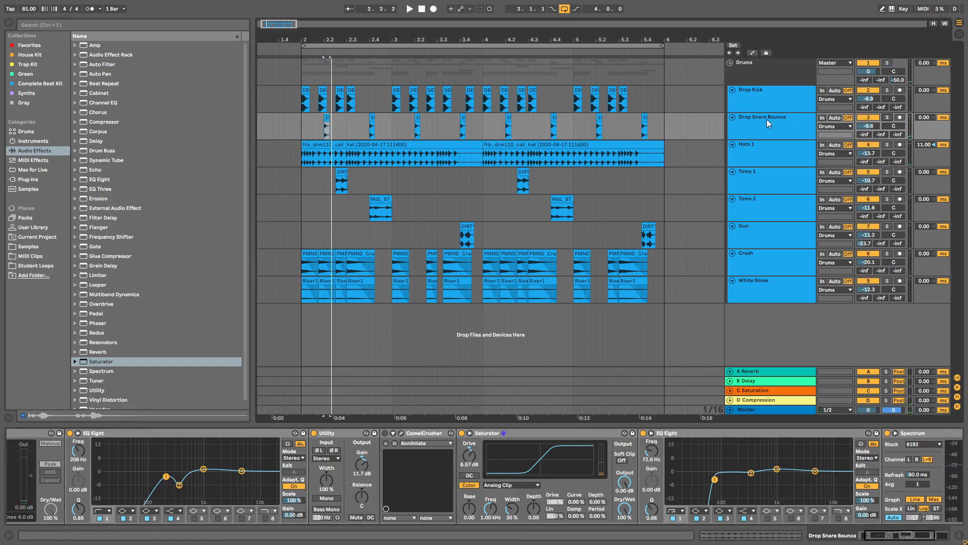
left_click(299, 129)
key("space")
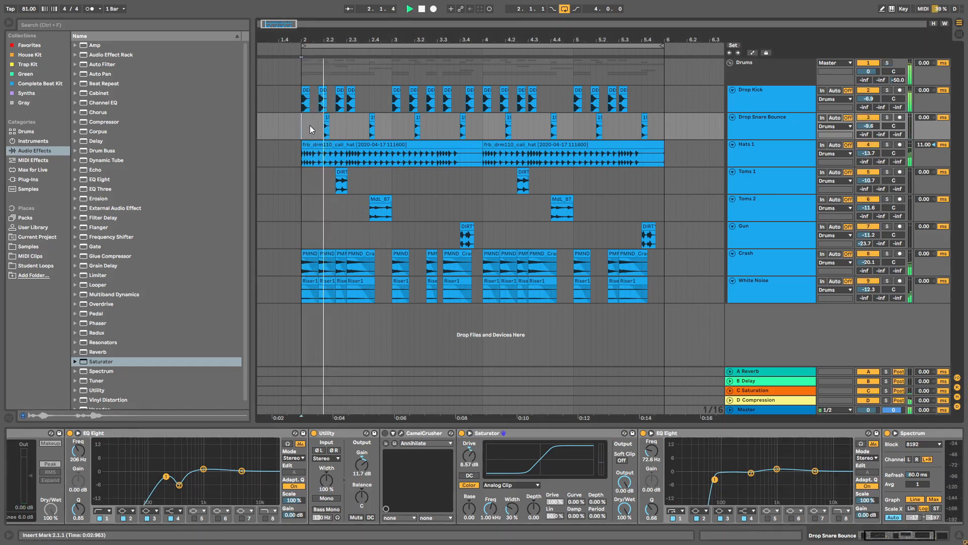
left_click_drag(871, 124, 869, 128)
key("space")
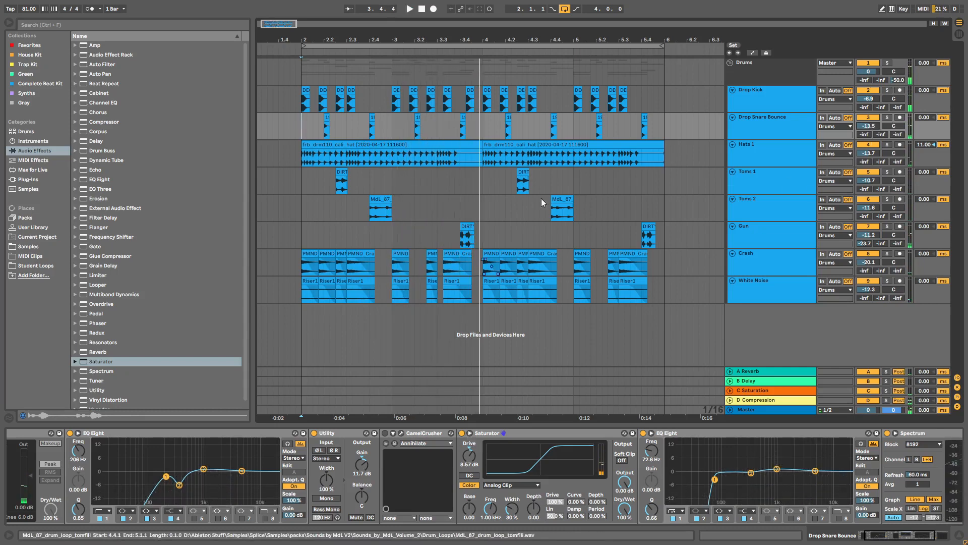
Step: Add a copy of the Saturator to the Gun track
left_click(730, 188)
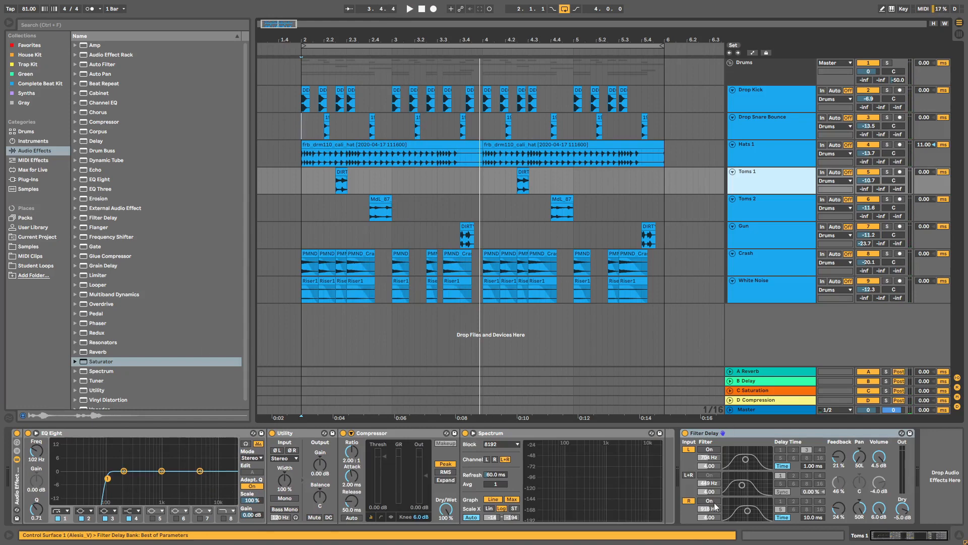
left_click_drag(109, 363, 612, 508)
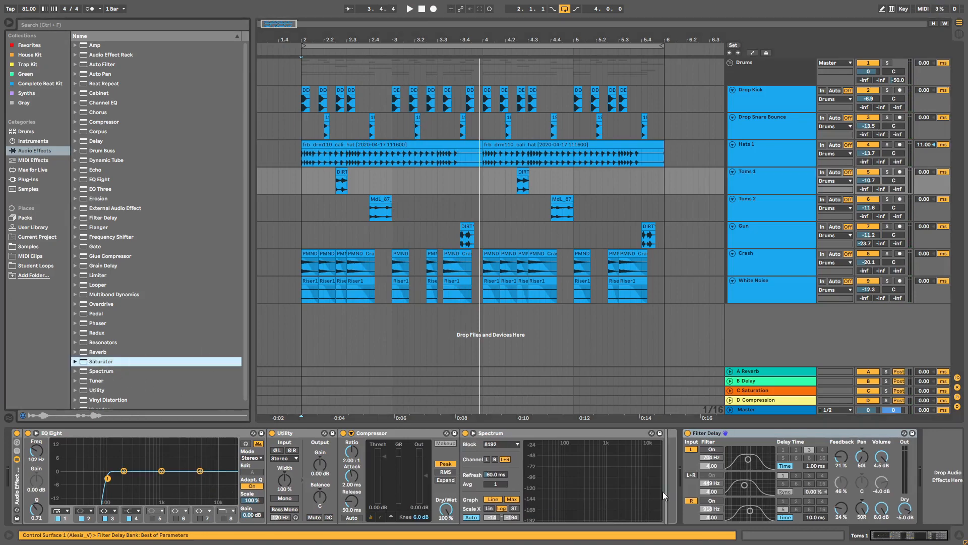
left_click_drag(662, 492, 760, 228)
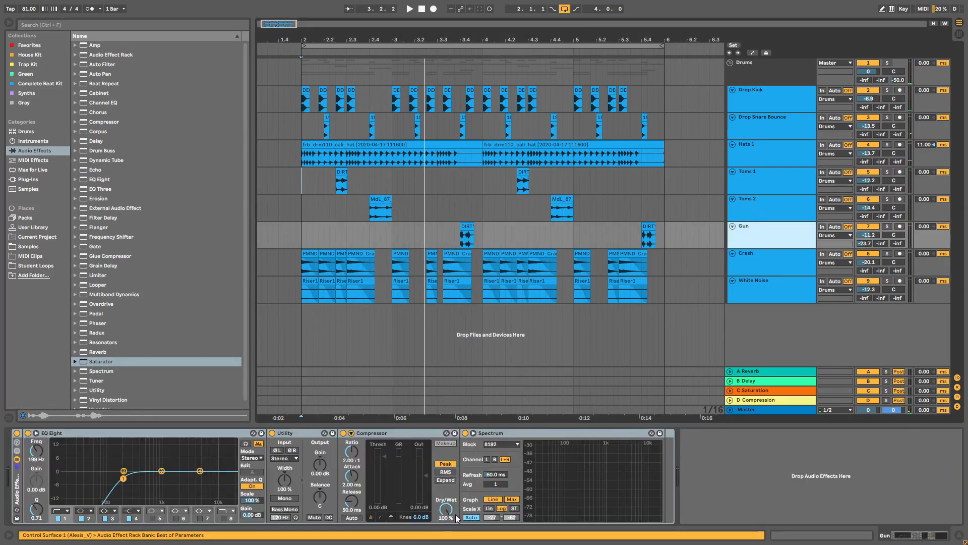
left_click(761, 198)
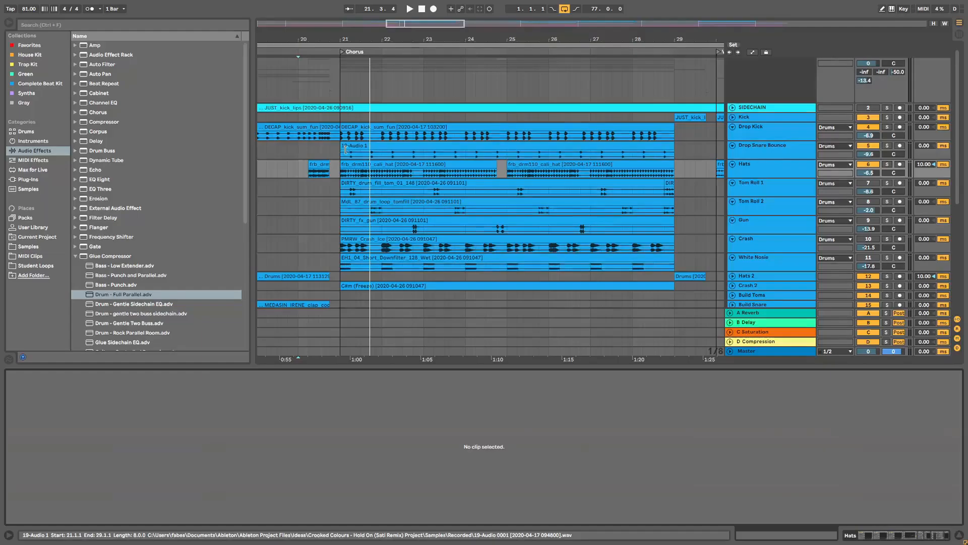
left_click(345, 147)
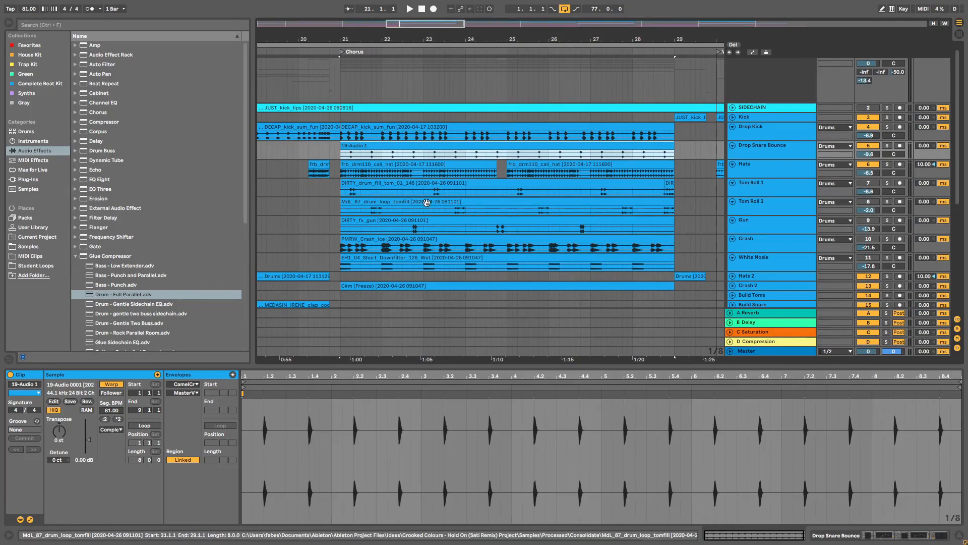
left_click(670, 193)
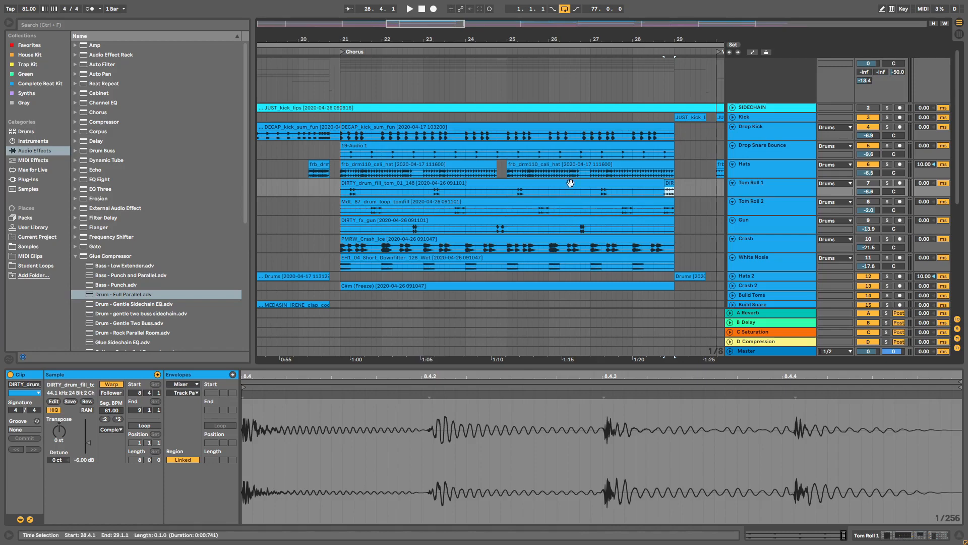
left_click(298, 168)
key("space")
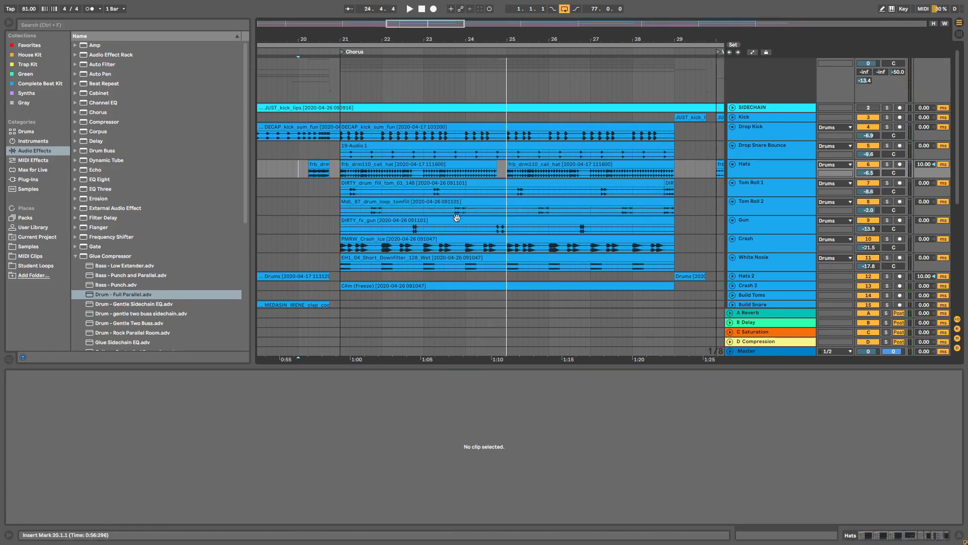
key("space")
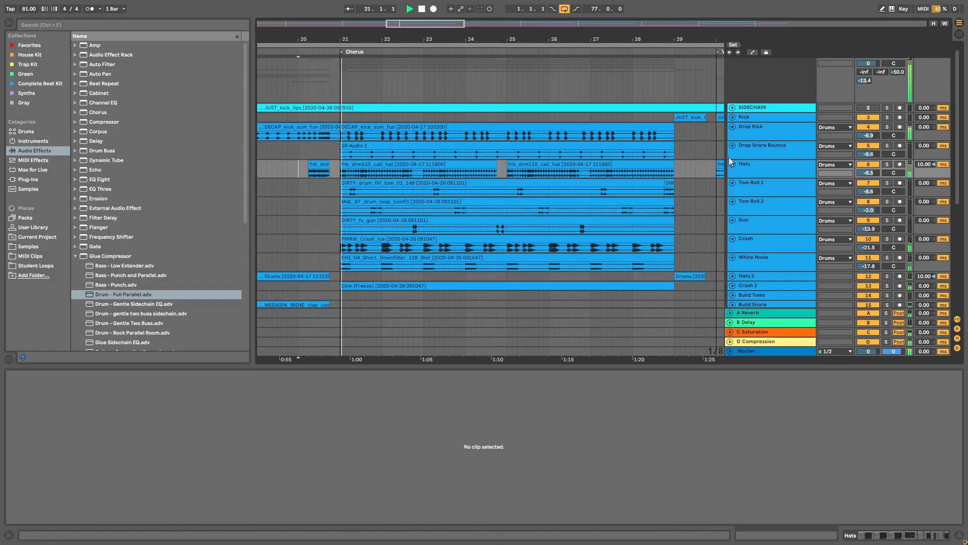
left_click(769, 186)
left_click(769, 261, "shift")
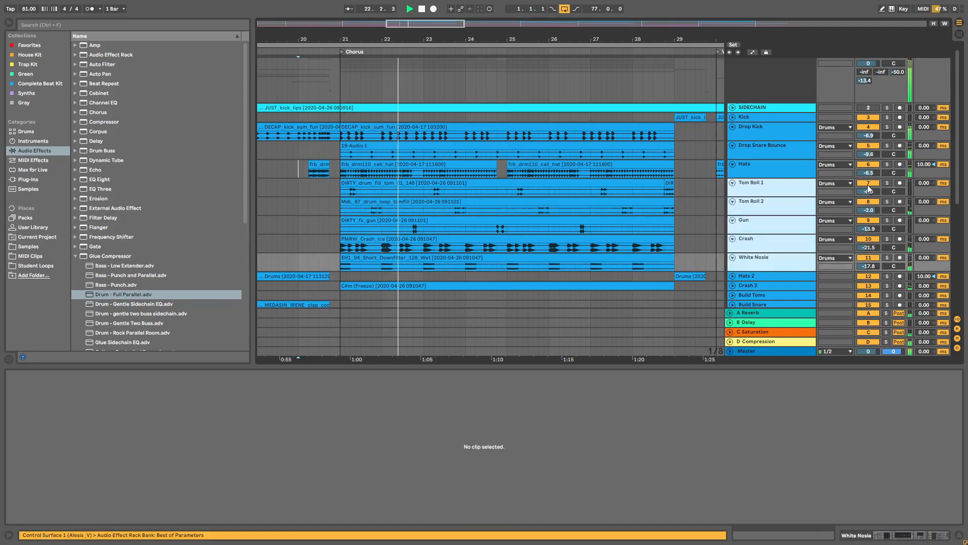